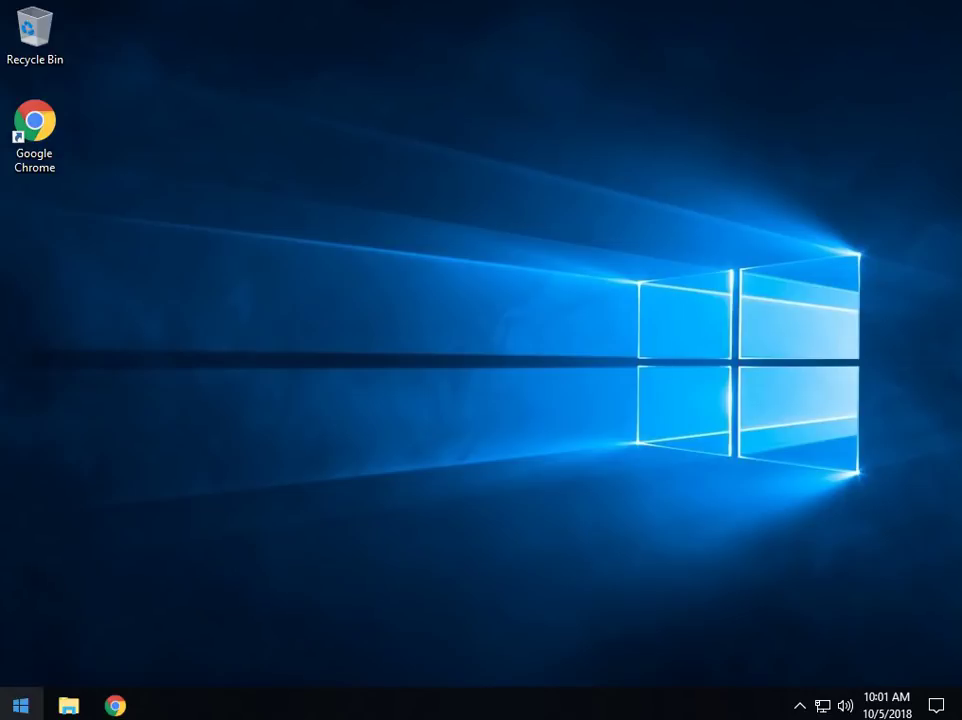
Step: Review the Advanced options of Windows Update in Windows Settings, and close Settings
click(21, 706)
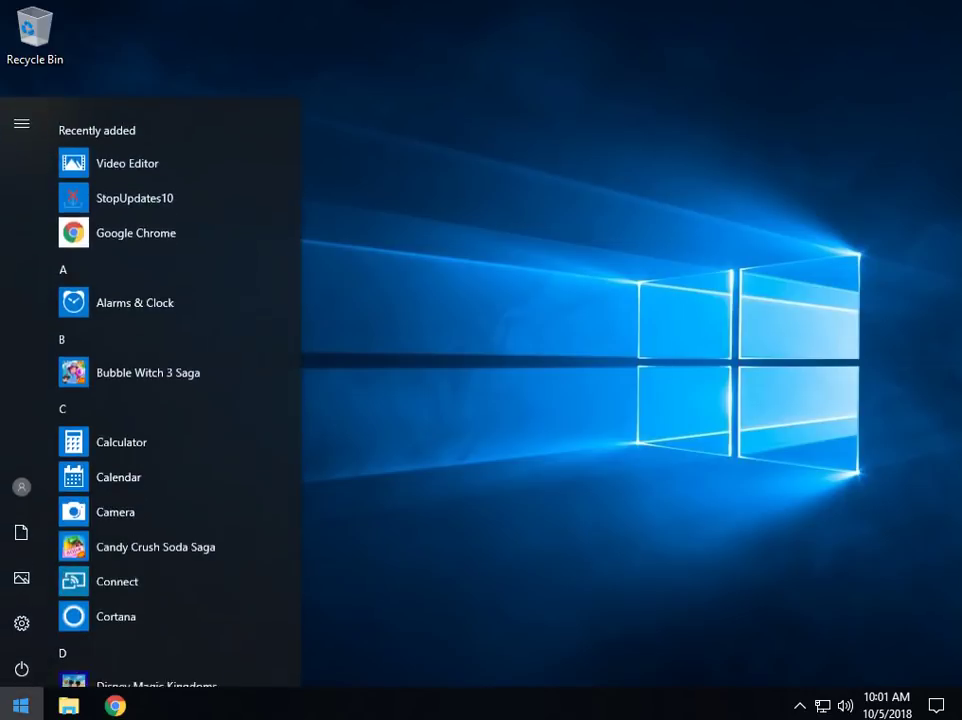
click(21, 618)
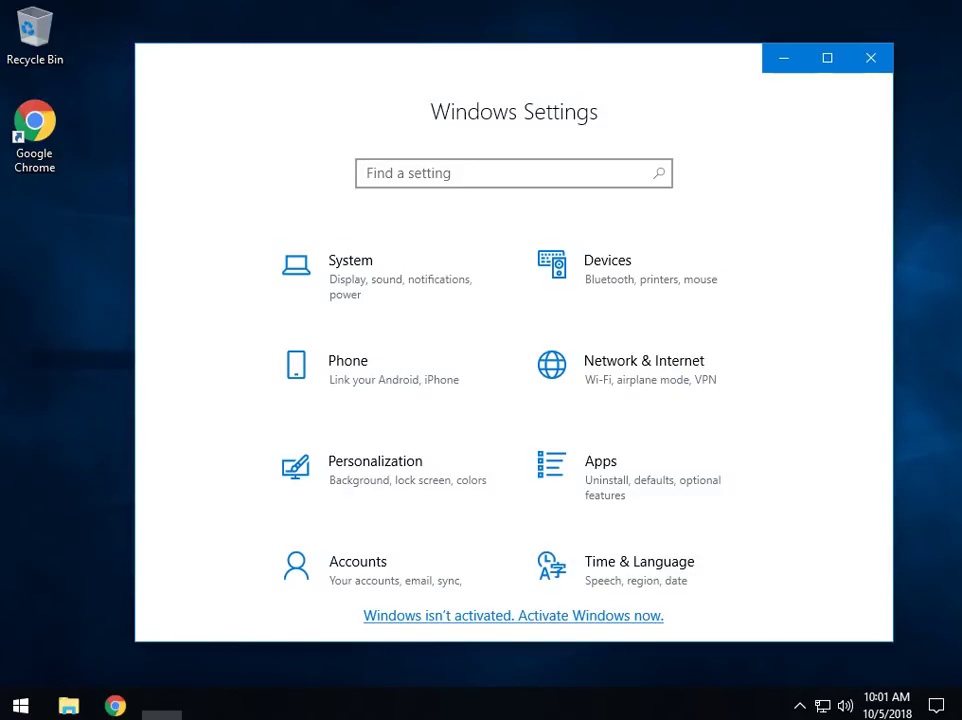
scroll(513, 400, down, 5)
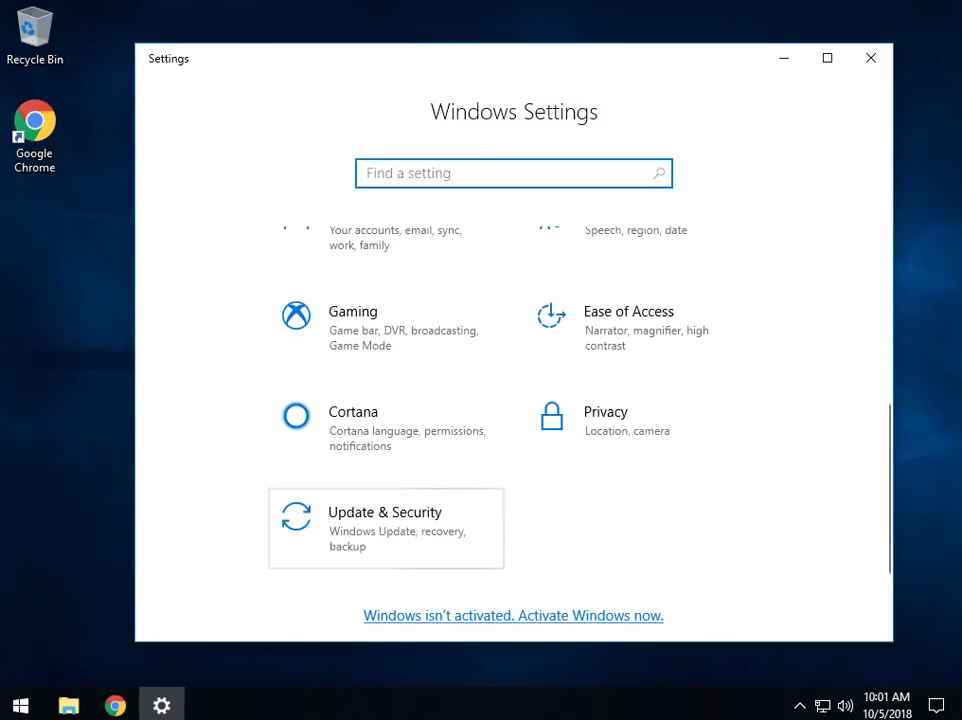
click(322, 515)
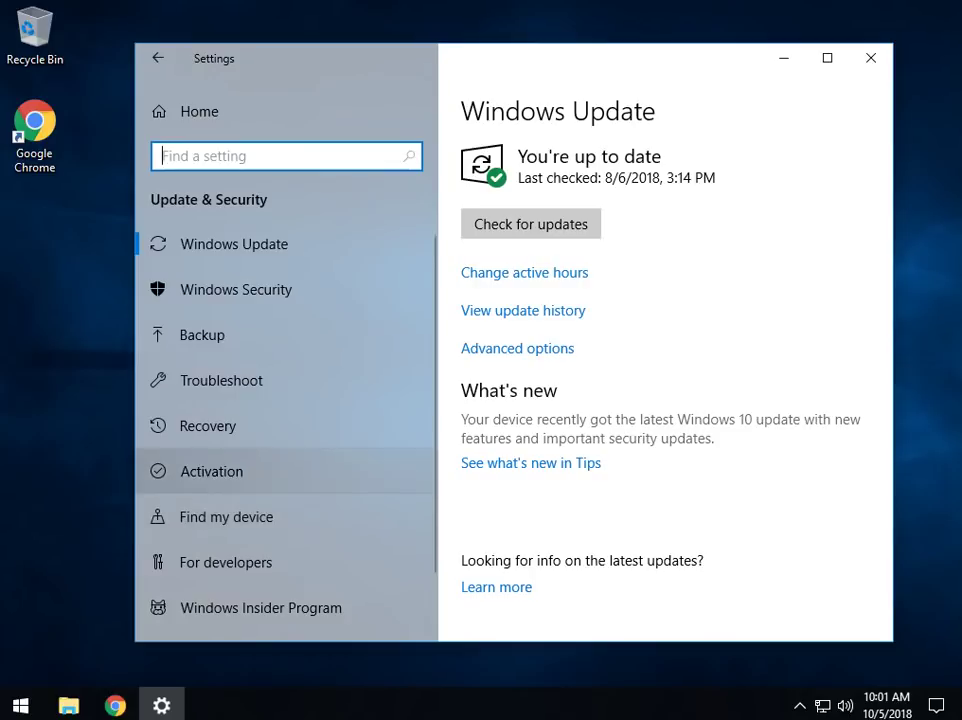
click(517, 349)
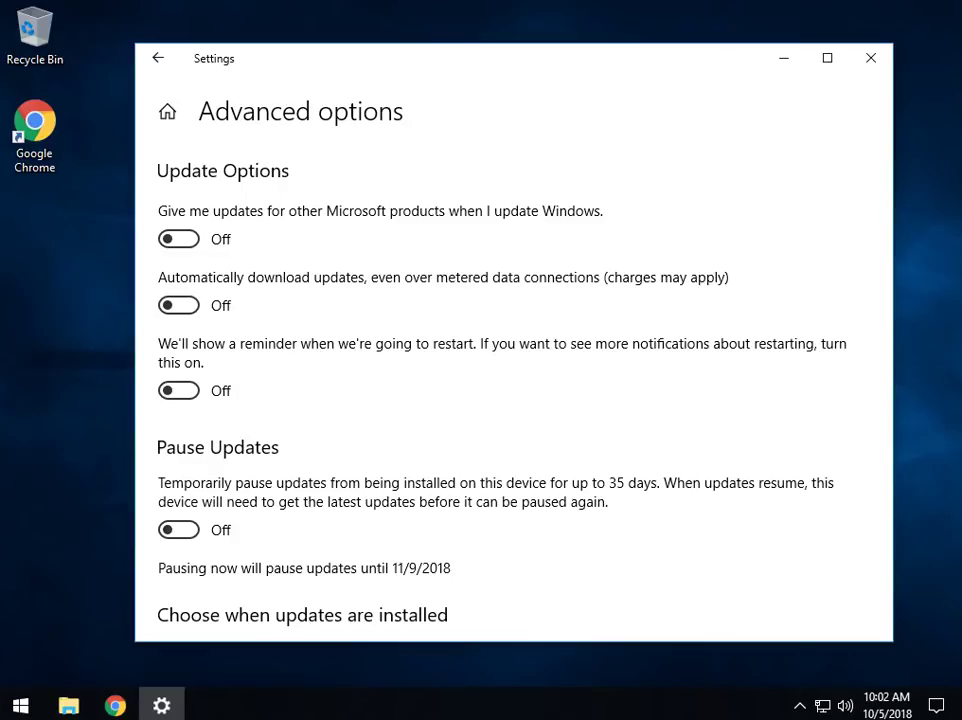
click(870, 58)
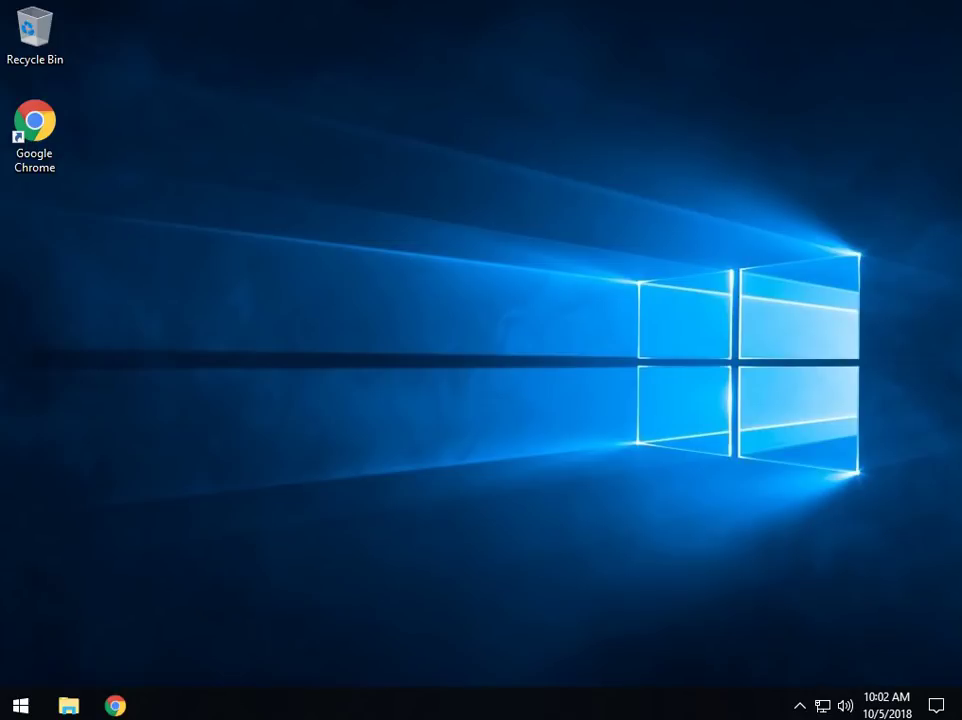
Step: Launch Registry Editor by running regedit and allow it to make changes to the device
key(super+r)
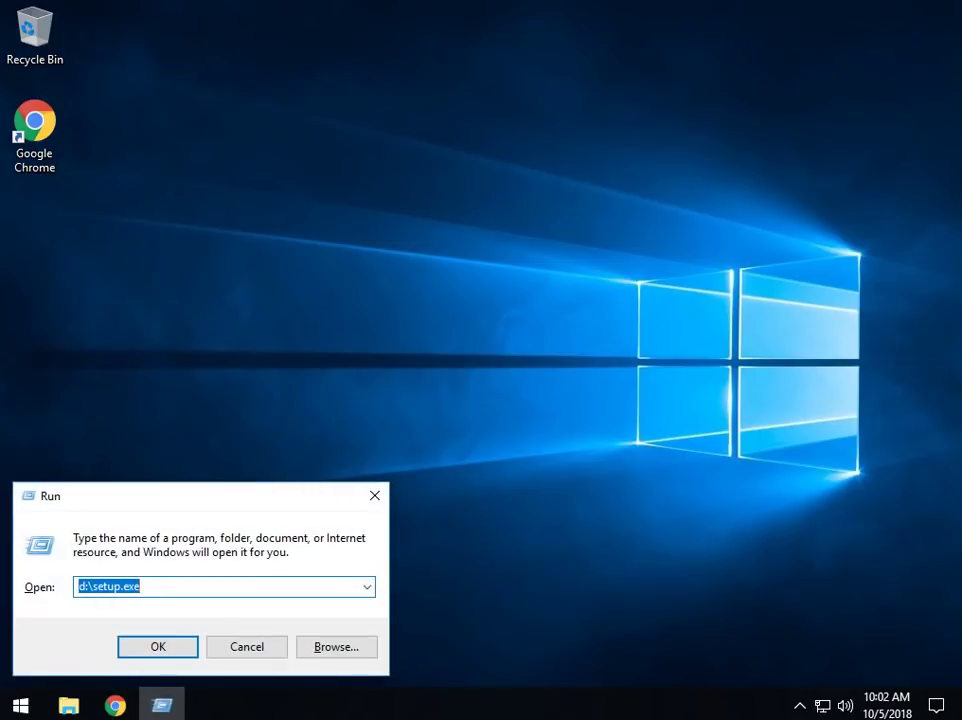
text(regedit)
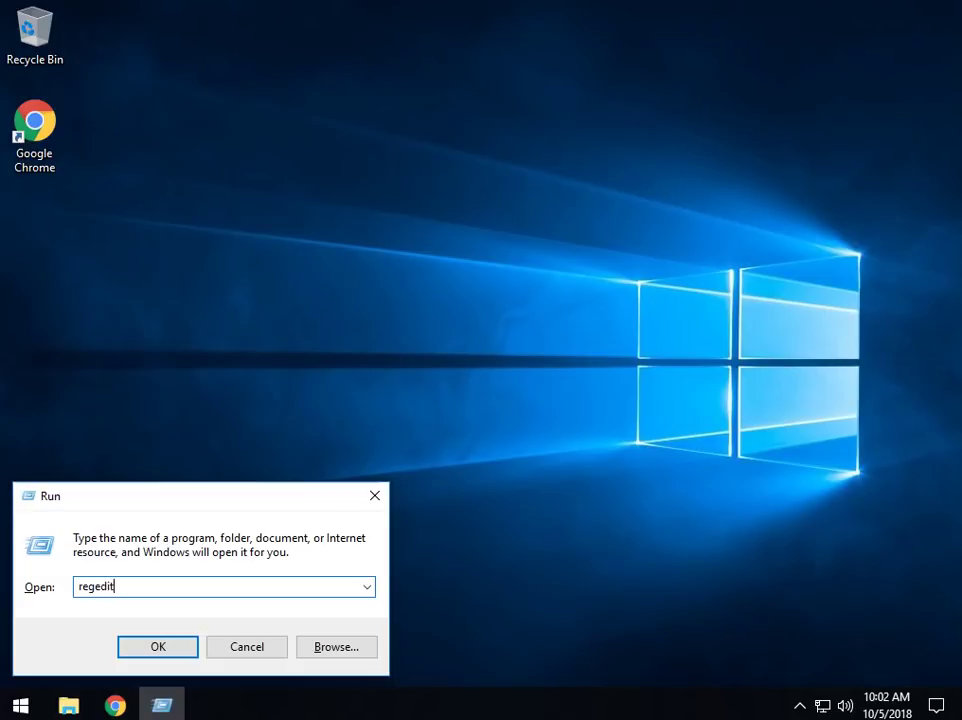
key(Return)
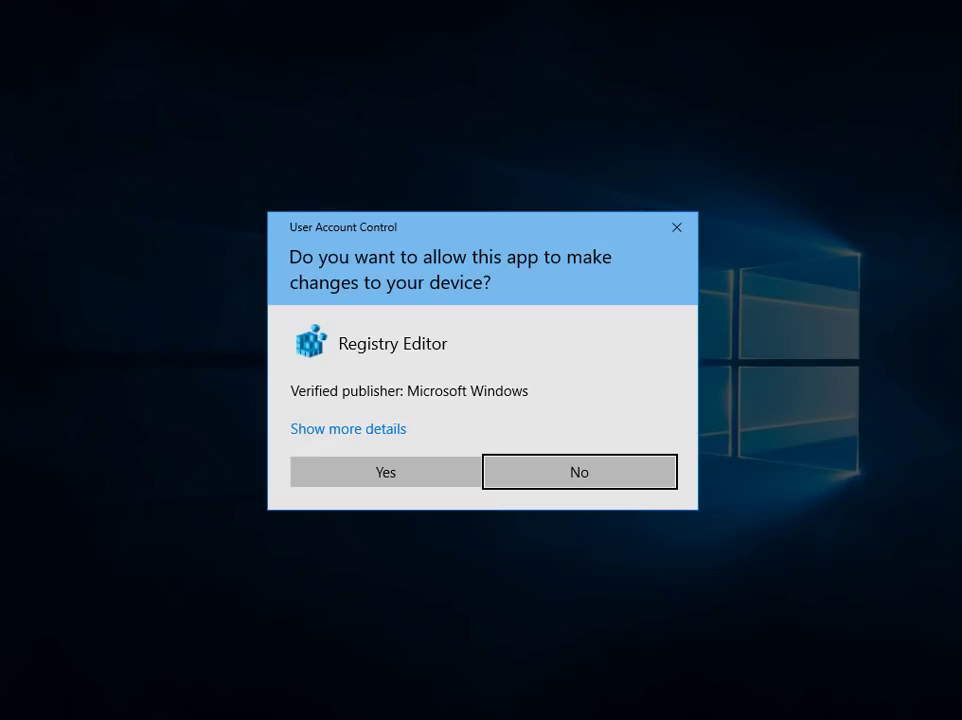
click(385, 471)
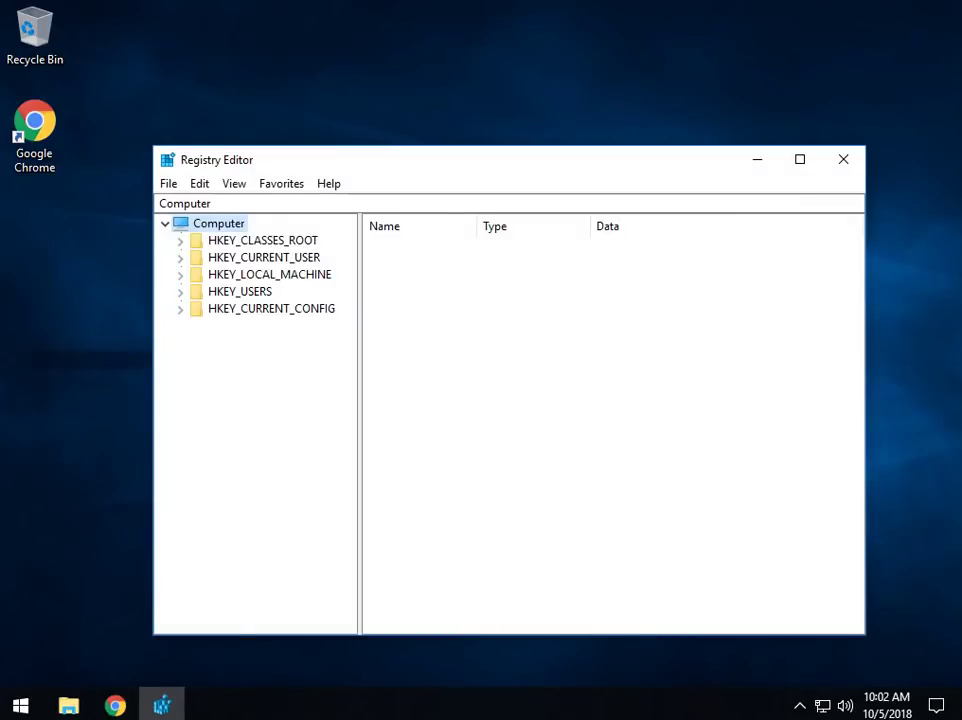
Step: Open the registry key HKEY_LOCAL_MACHINE\SOFTWARE\Microsoft\WindowsUpdate, enlarging the window and key tree to show full key names
click(180, 274)
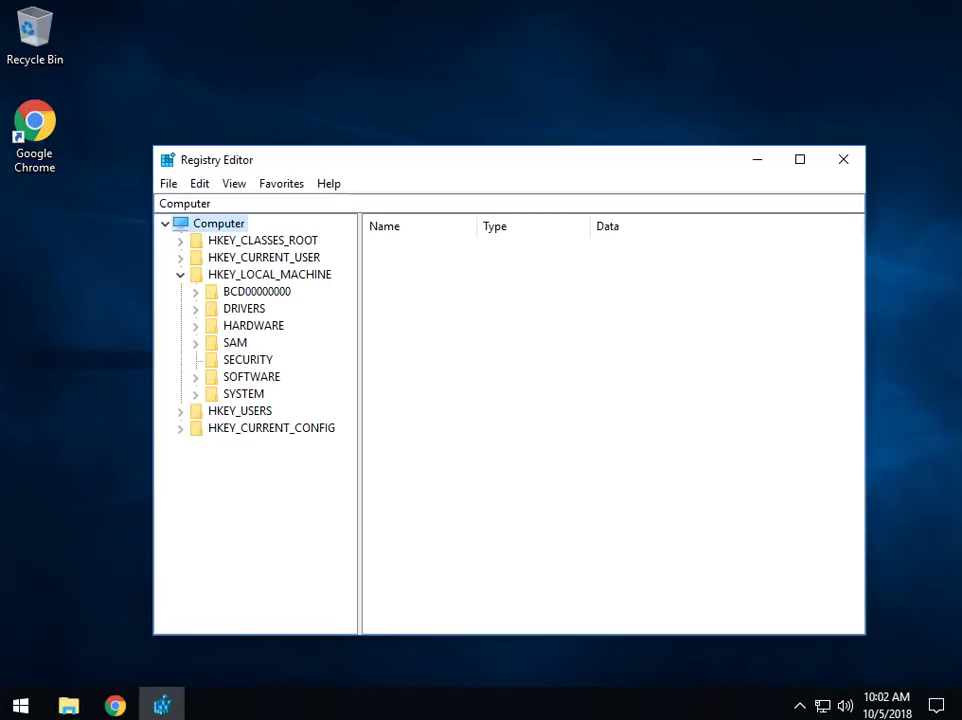
click(195, 376)
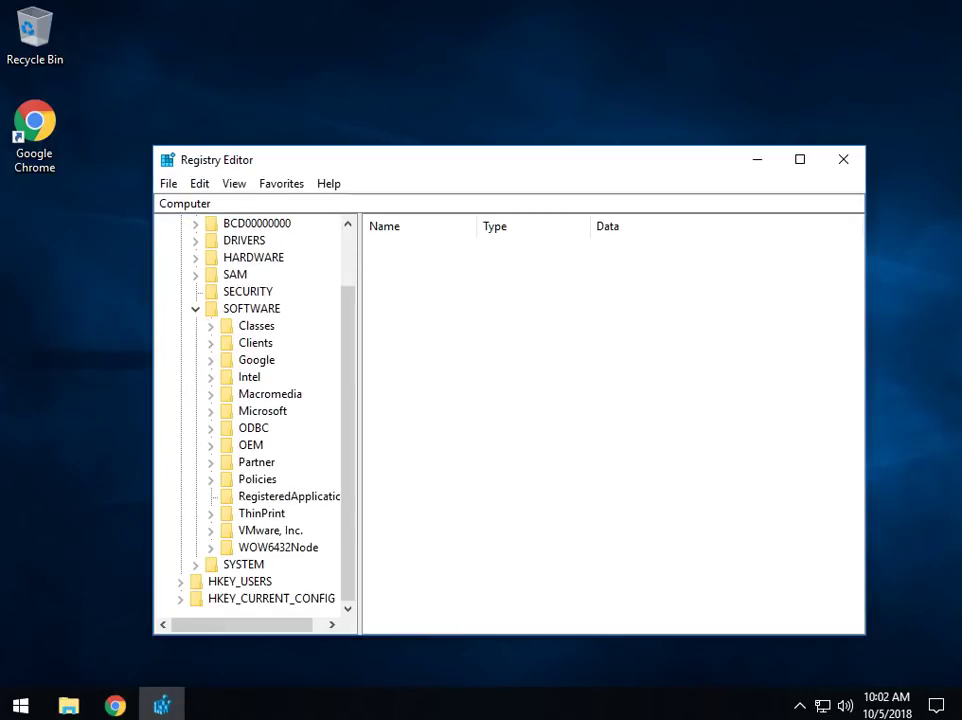
click(210, 411)
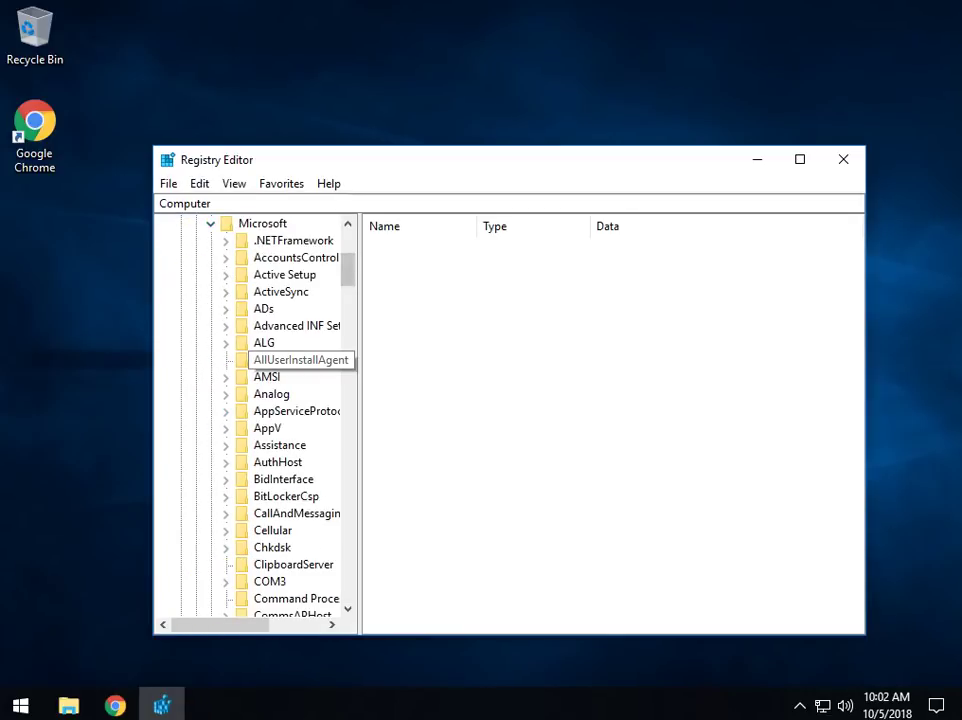
scroll(255, 415, down, 15)
scroll(300, 547, down, 20)
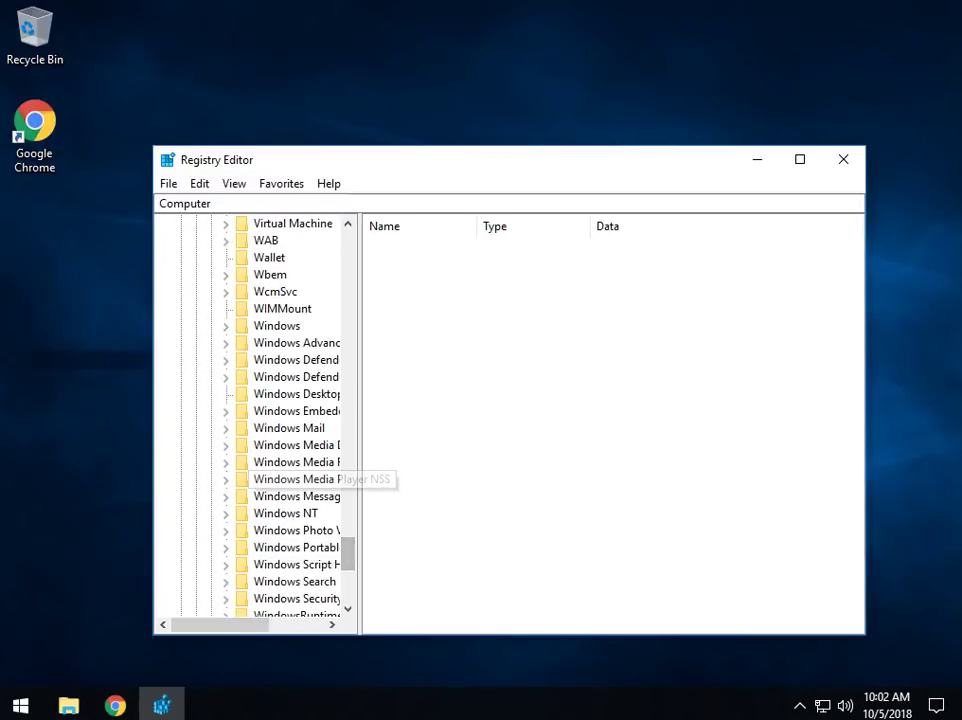
drag(359, 420, 514, 420)
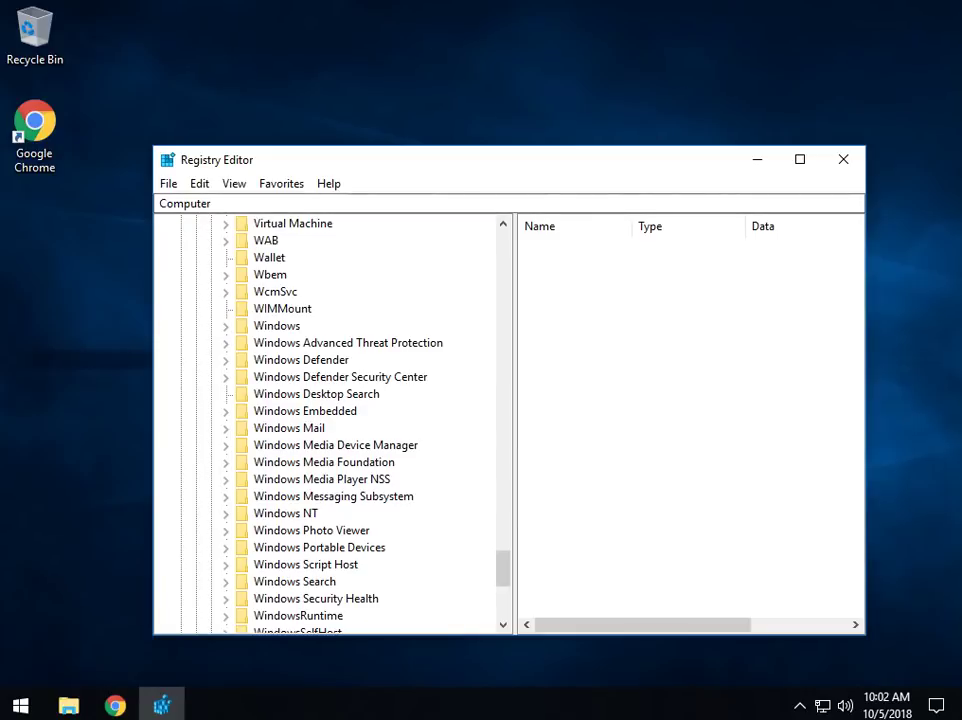
drag(153, 146, 58, 45)
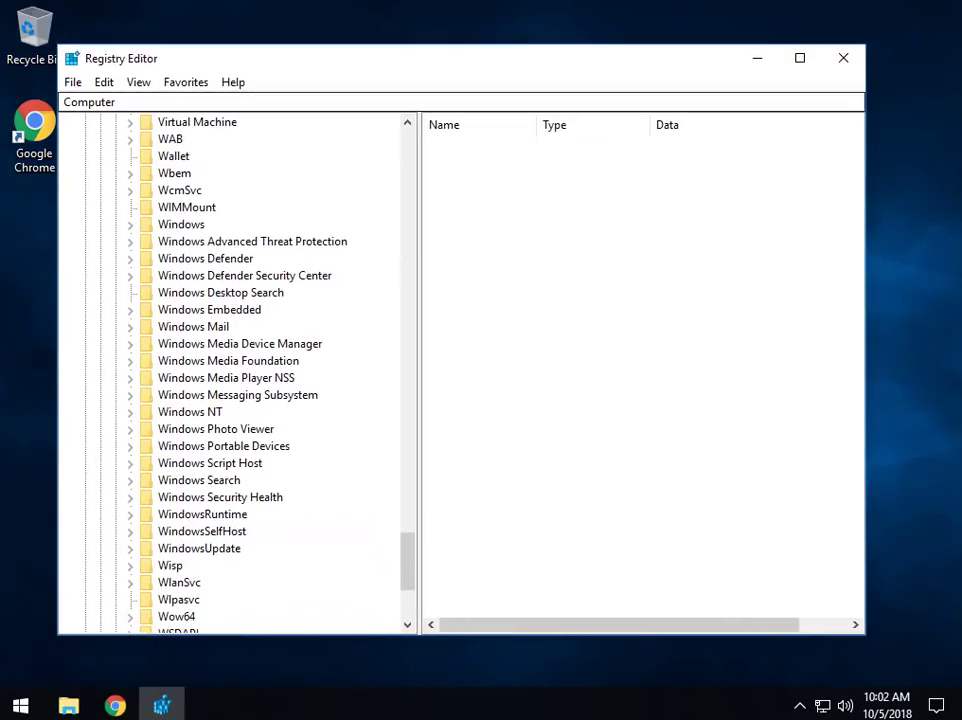
click(130, 548)
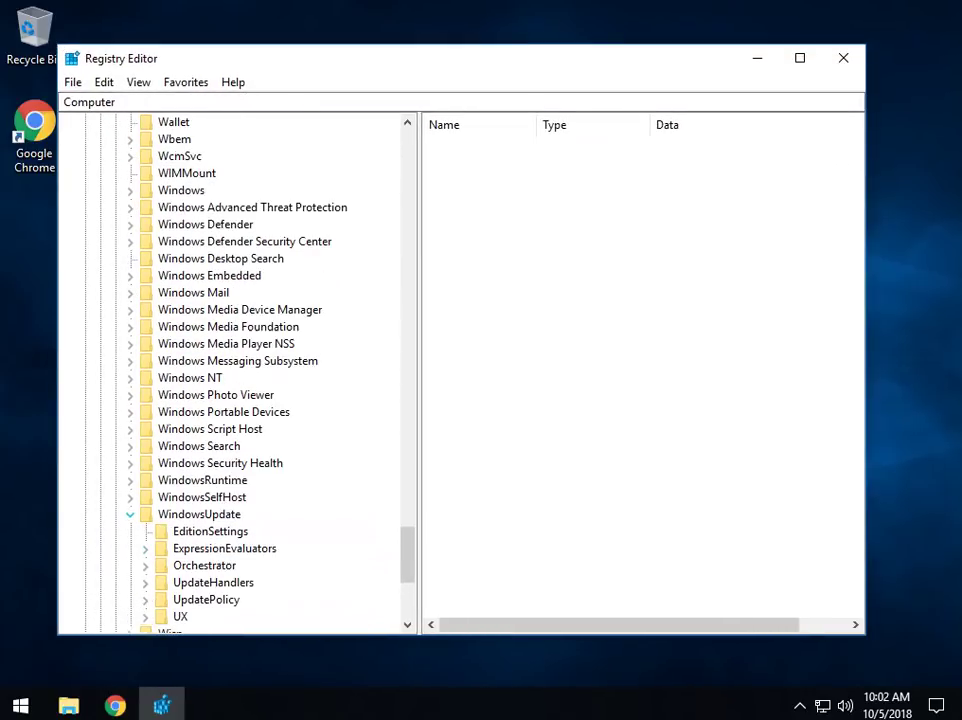
click(199, 514)
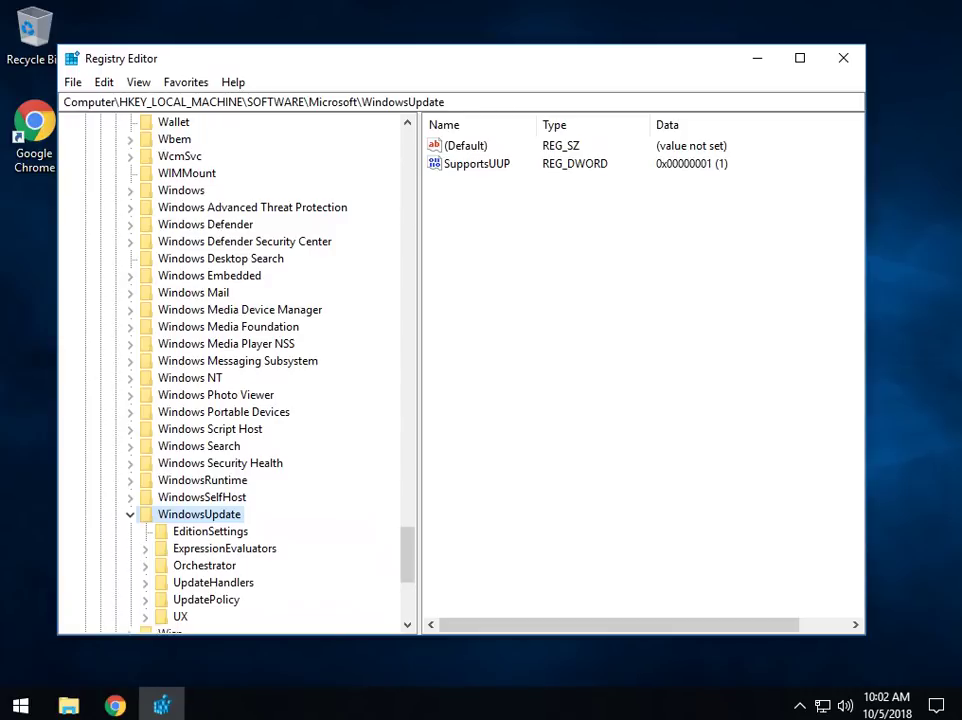
Step: Expand the UX subkey of WindowsUpdate and open its Settings key
scroll(235, 375, down, 1)
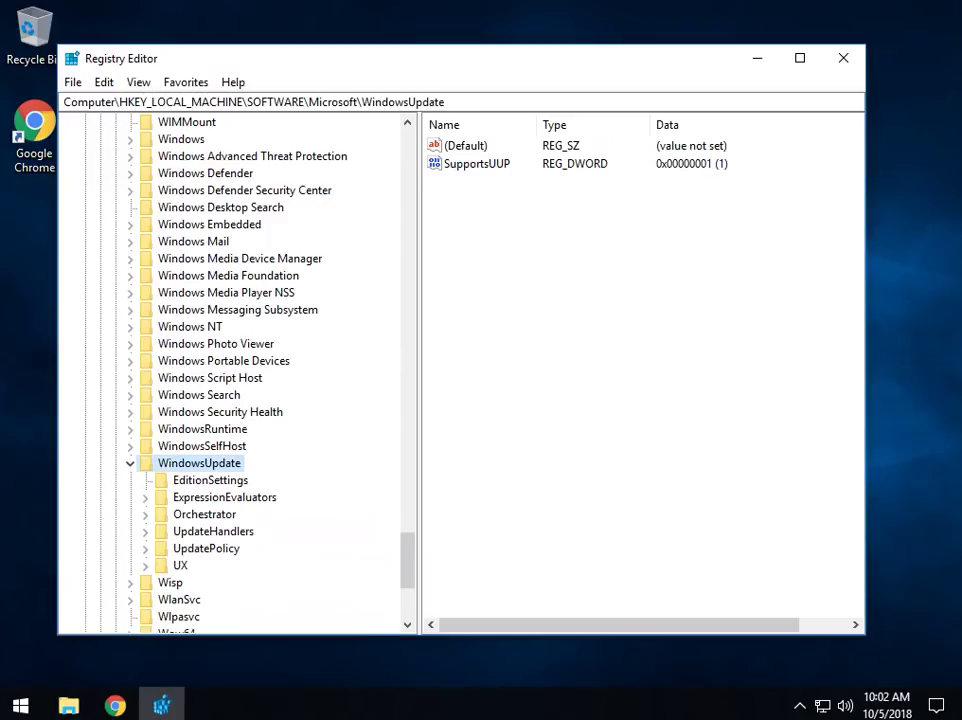
right_click(200, 463)
mouse_move(250, 495)
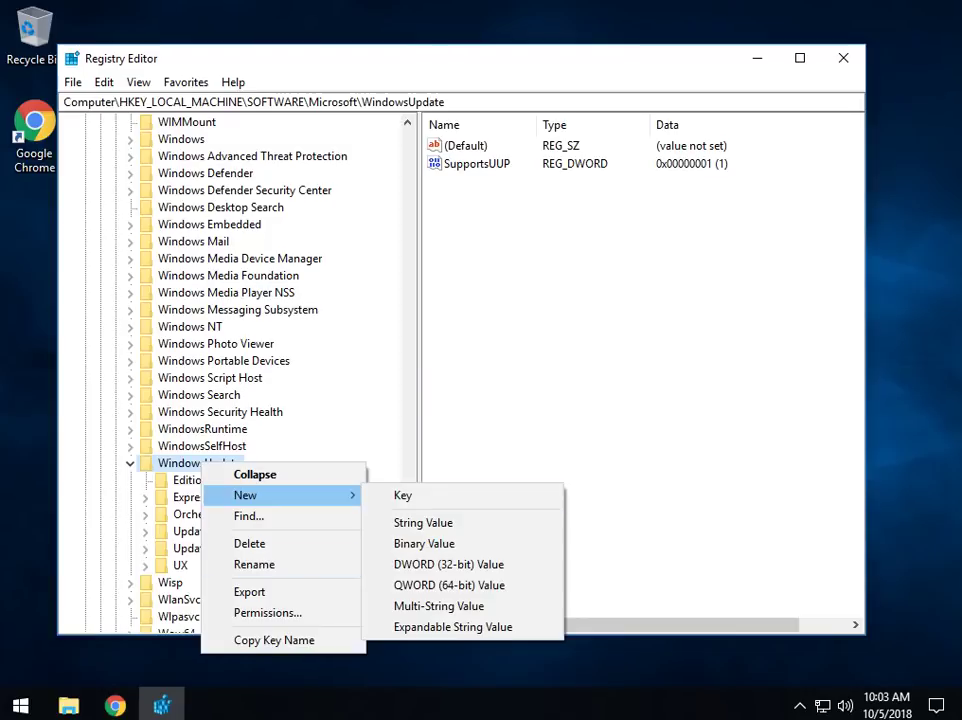
click(180, 565)
click(145, 565)
scroll(235, 370, down, 3)
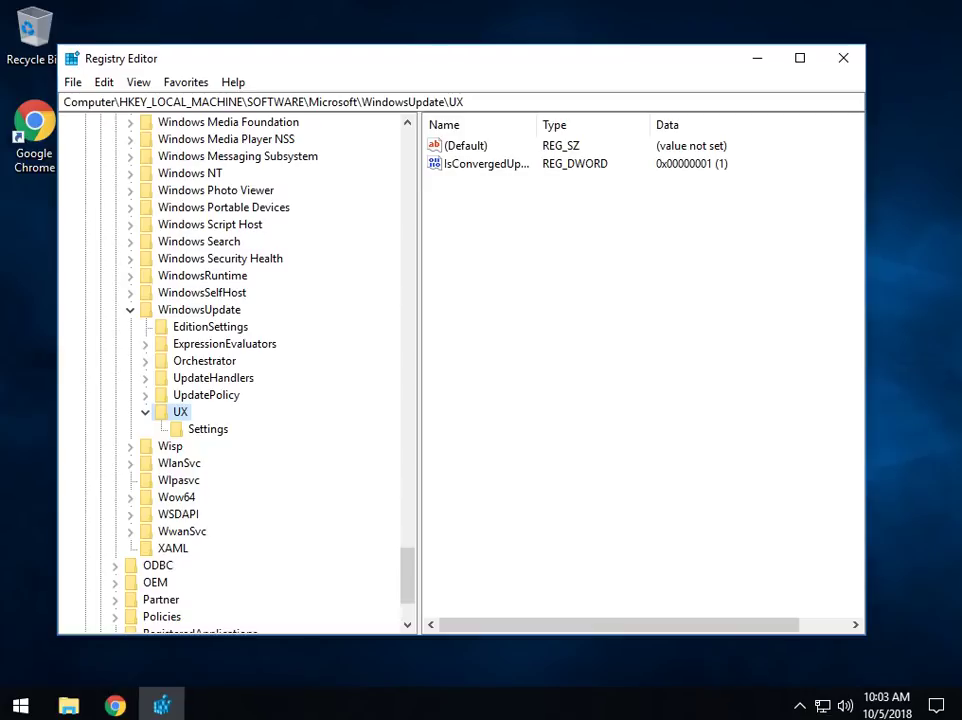
click(208, 428)
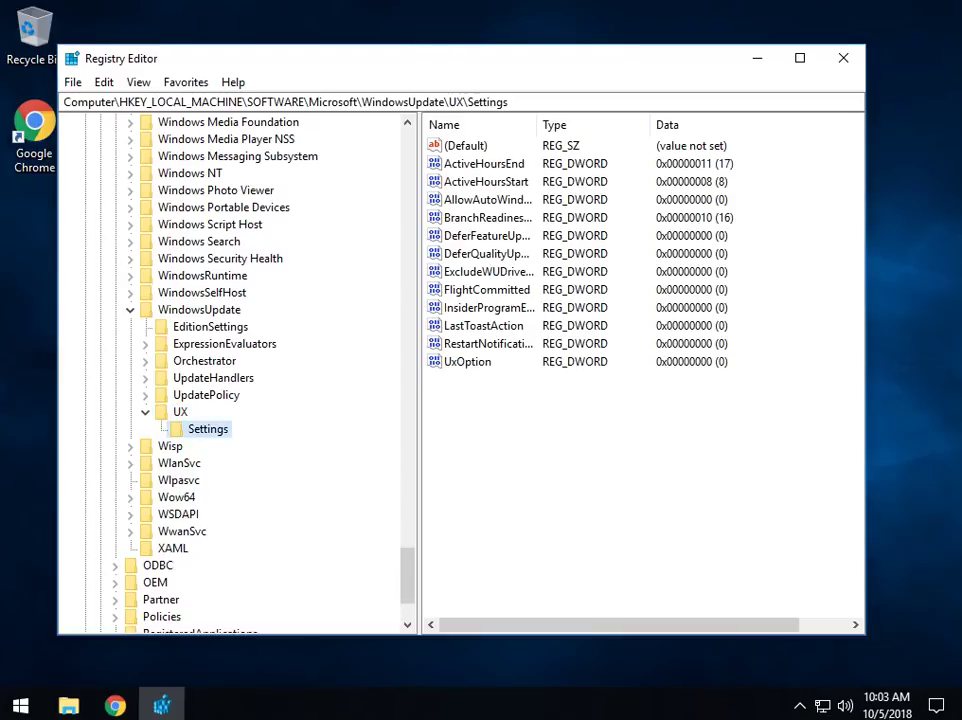
click(180, 411)
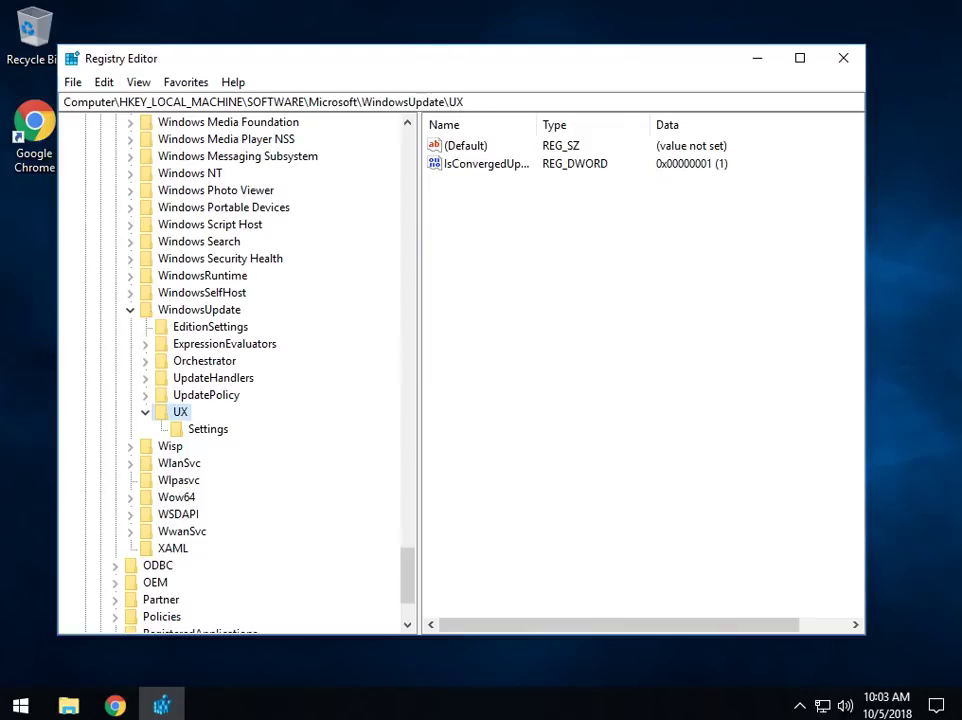
right_click(182, 412)
mouse_move(290, 445)
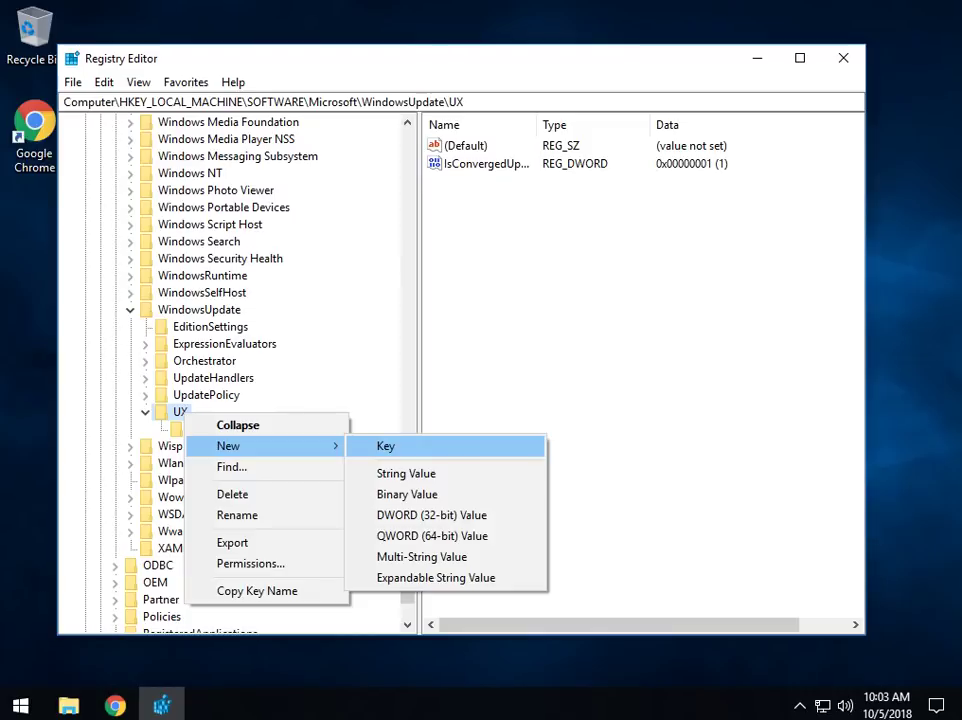
click(208, 428)
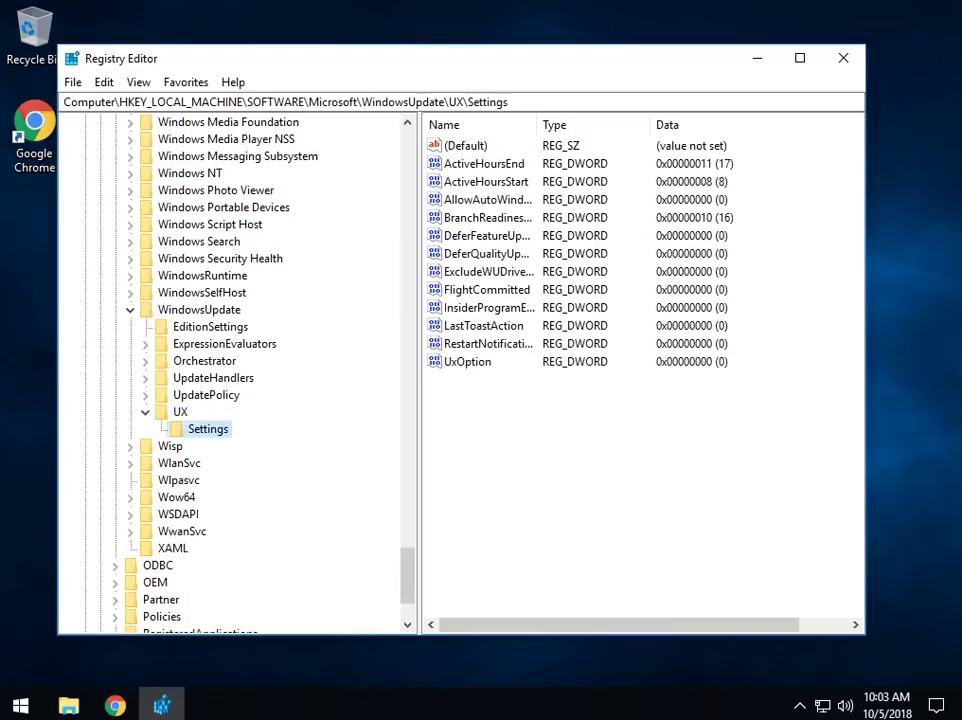
click(180, 411)
click(208, 428)
click(180, 411)
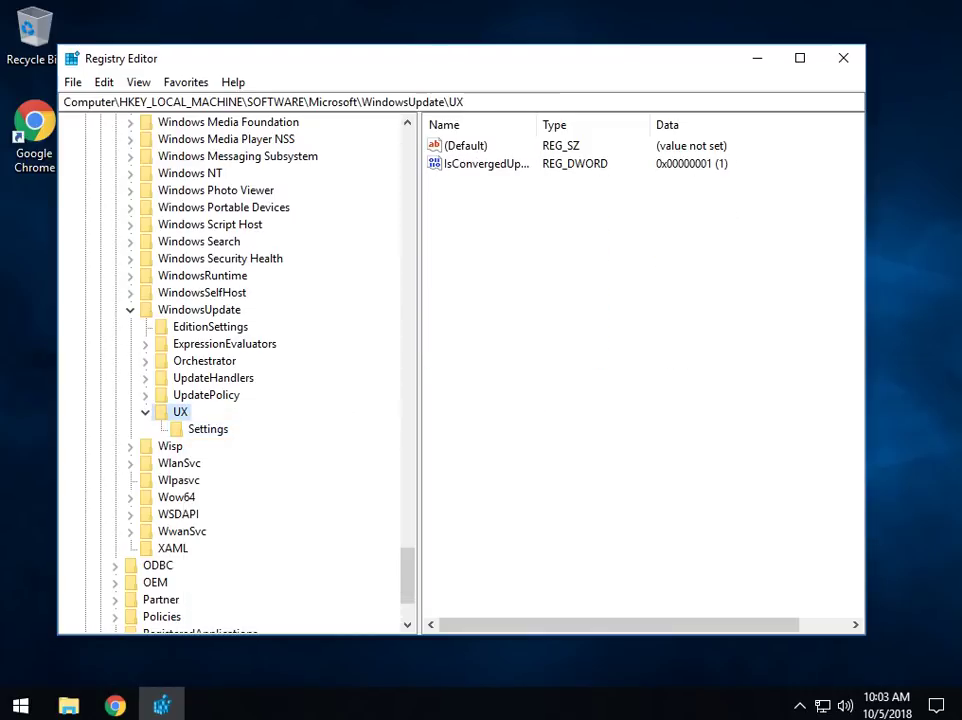
right_click(182, 412)
mouse_move(270, 449)
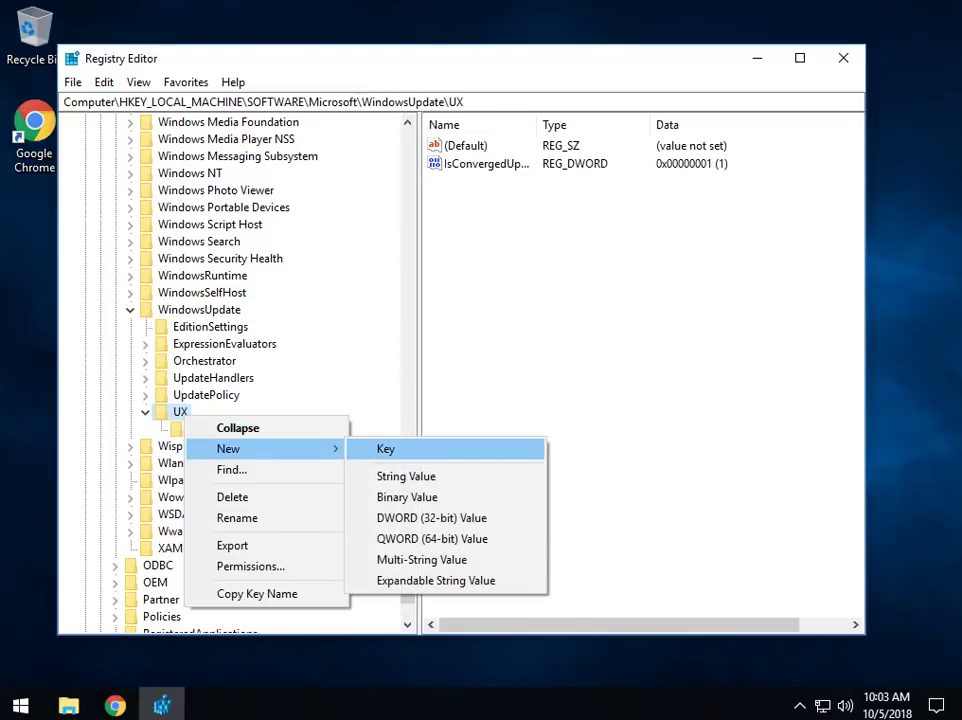
click(176, 428)
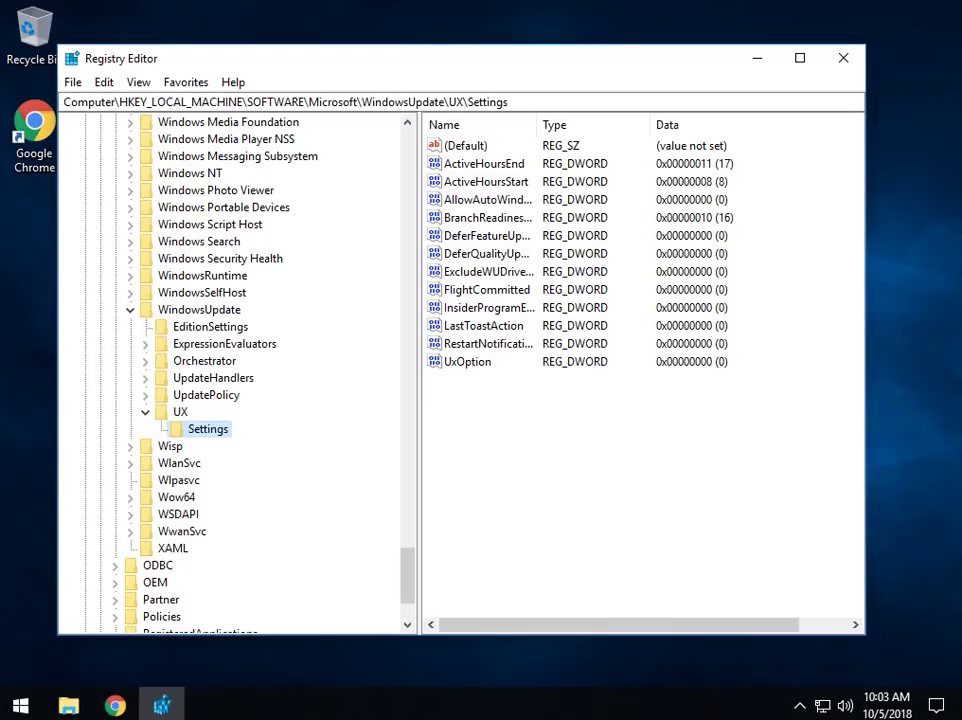
Step: Widen the Name column of the value list and select the BranchReadinessLevel value
drag(537, 124, 613, 124)
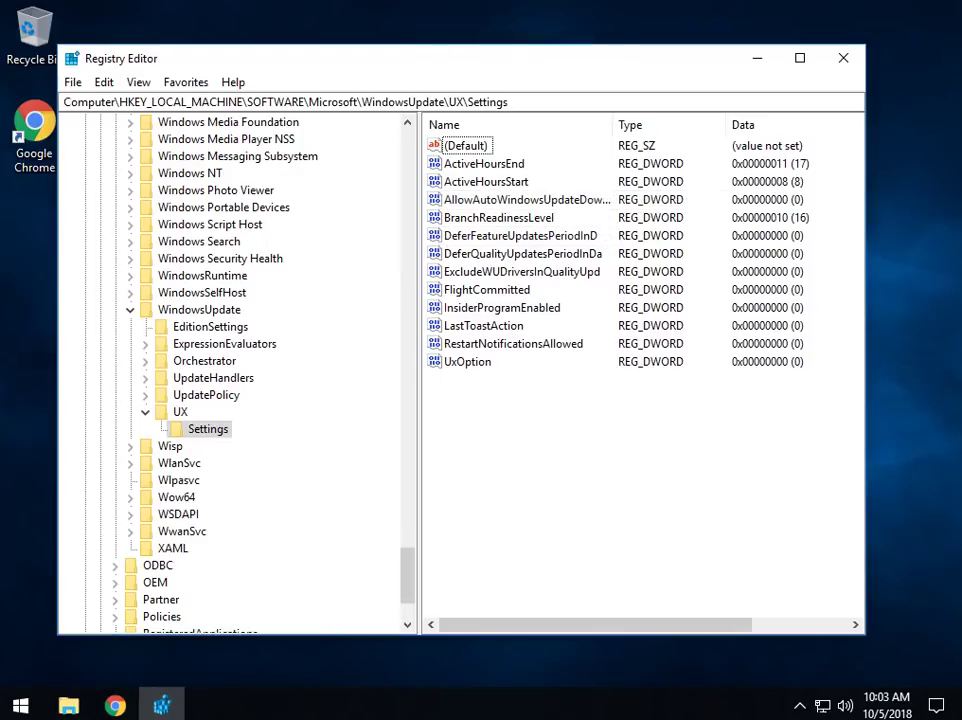
click(498, 217)
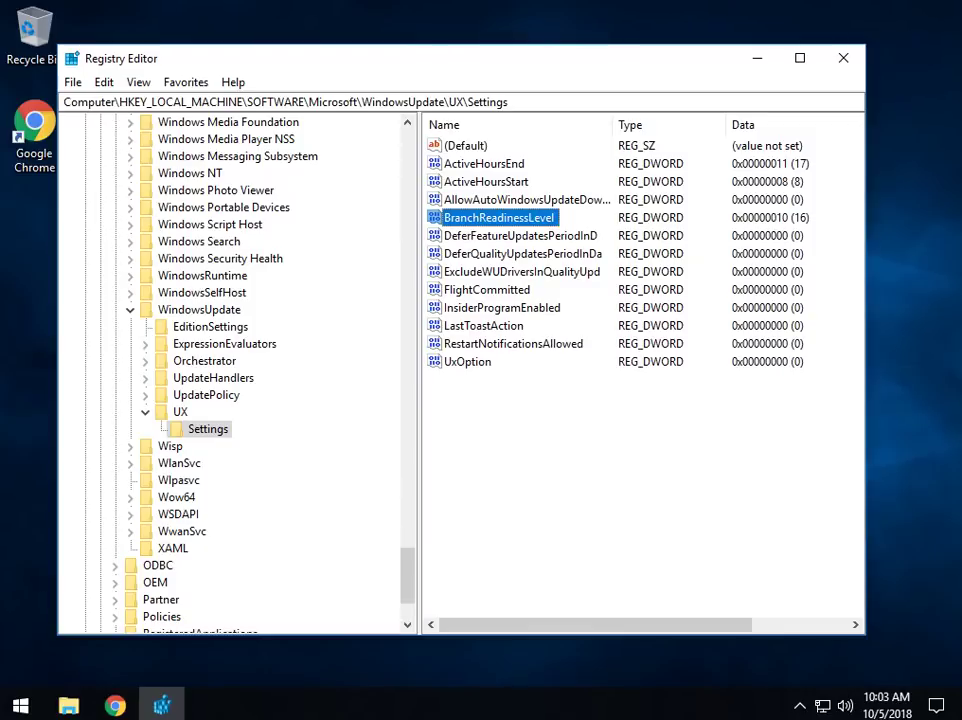
Step: Add a new DWORD (32-bit) value with its default name to the UX\Settings key, and select BranchReadinessLevel again
right_click(206, 428)
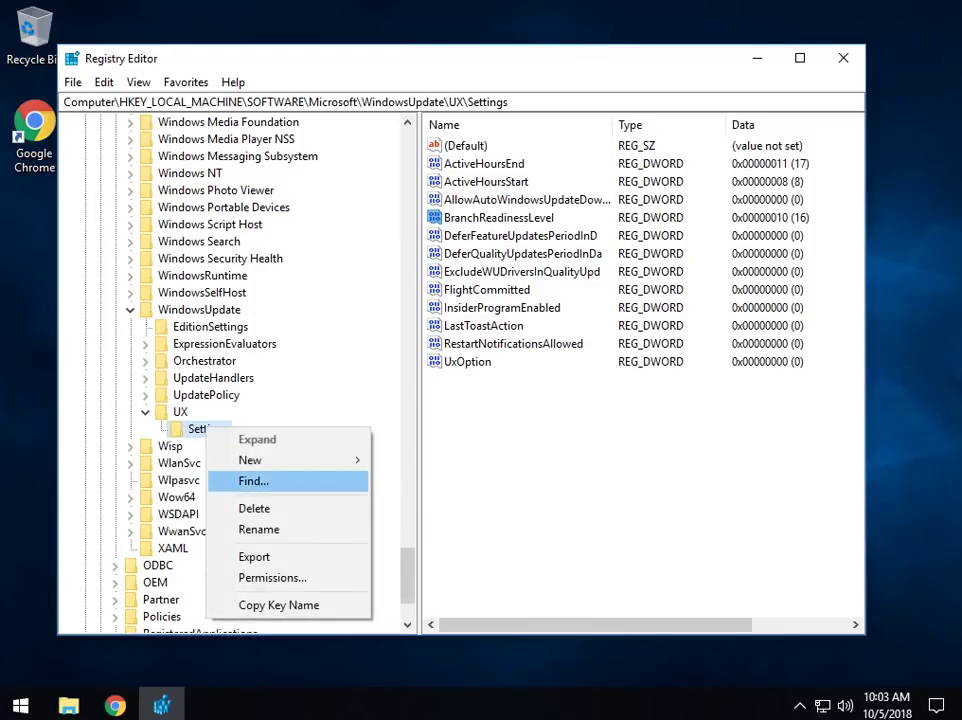
mouse_move(250, 460)
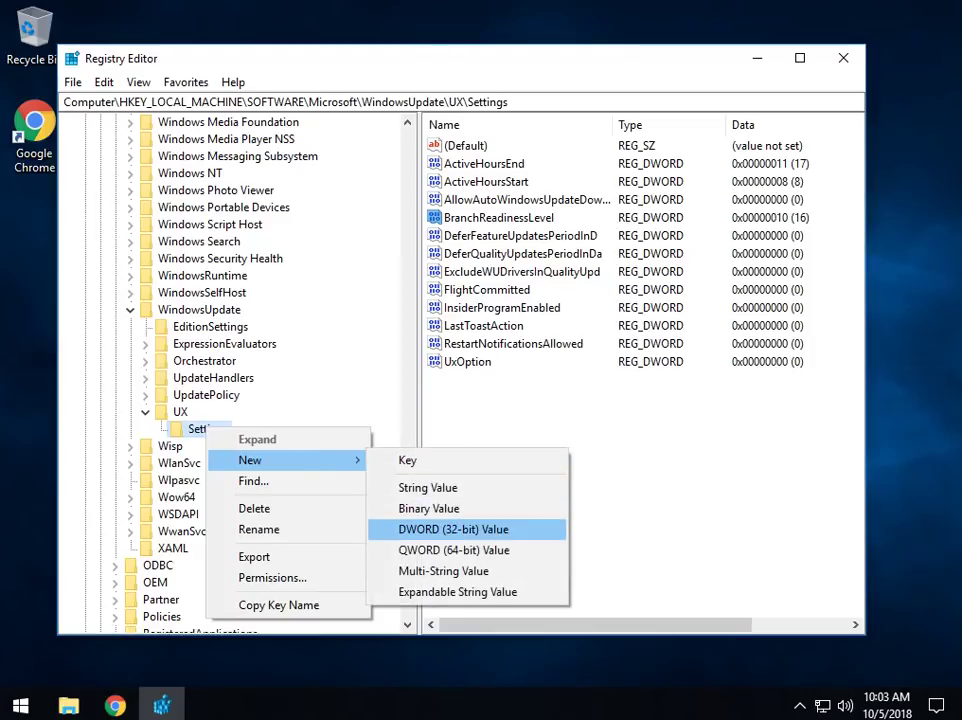
click(453, 529)
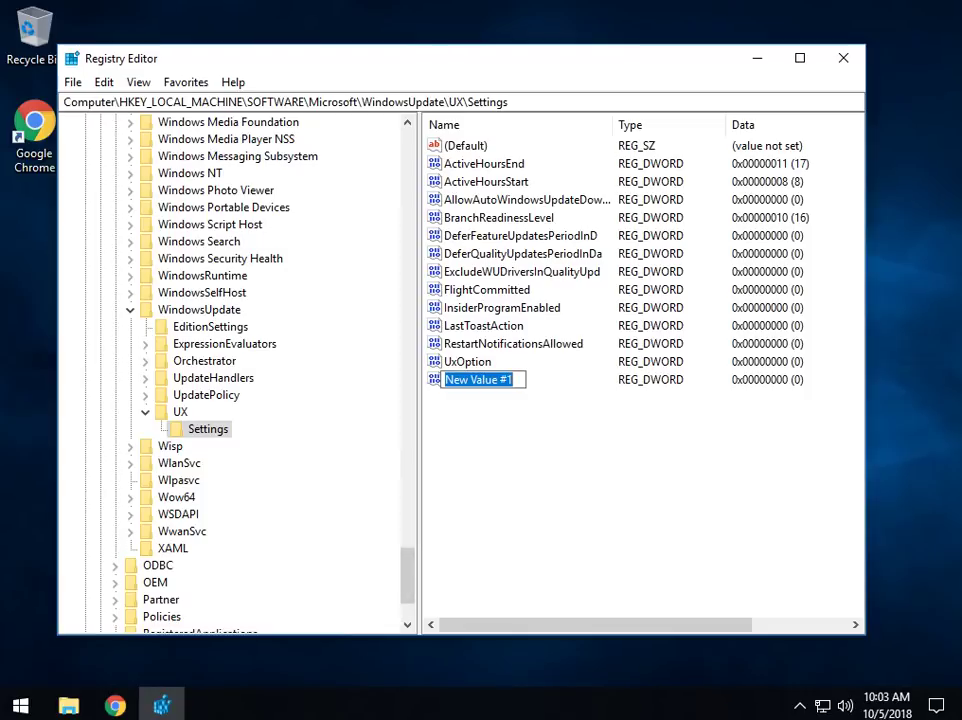
key(Return)
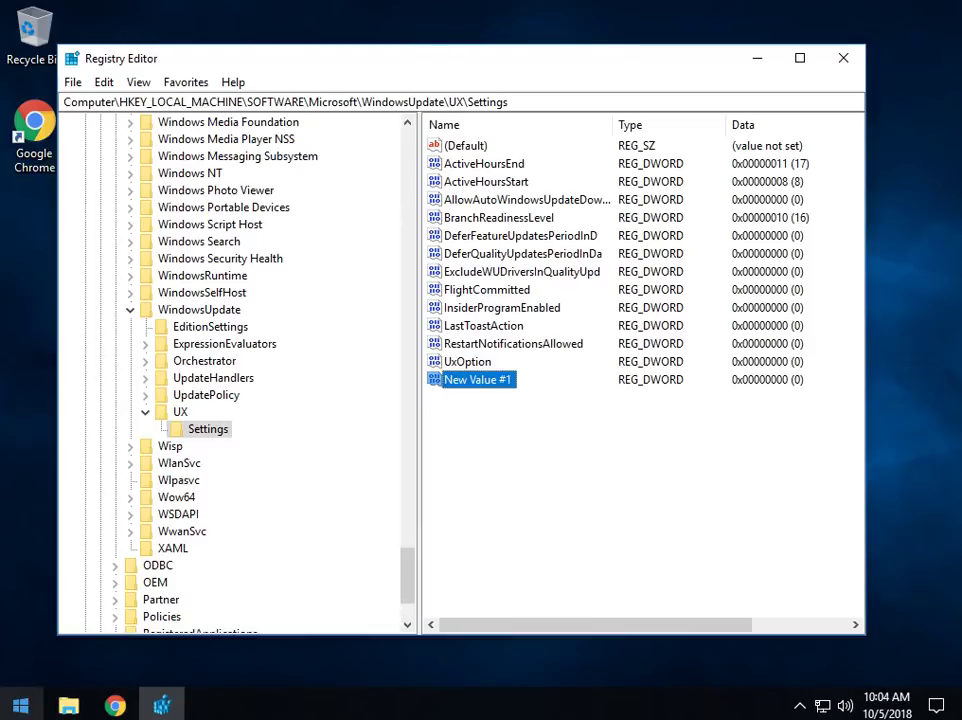
key(b)
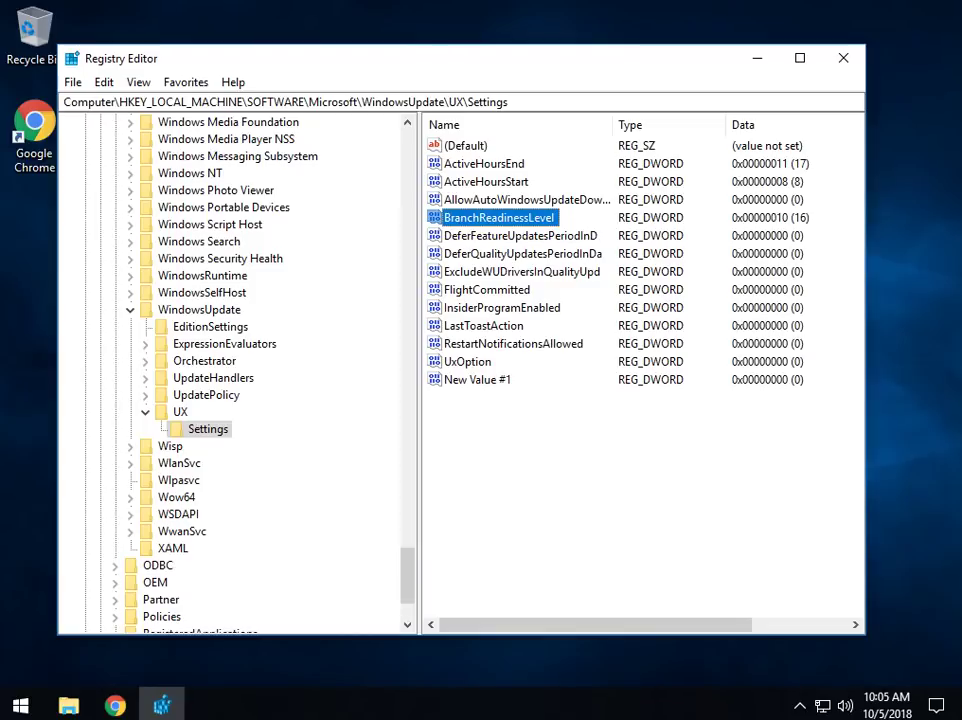
Step: Edit the BranchReadinessLevel value and set its data to hexadecimal 10
key(shift+F10)
key(Down)
key(Return)
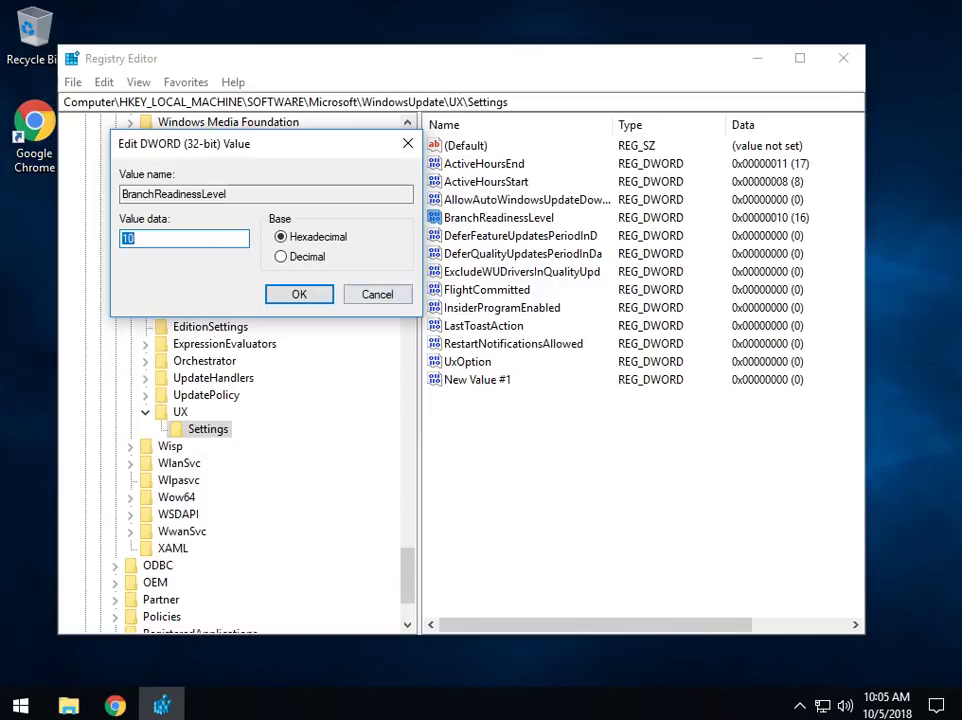
click(136, 238)
key(BackSpace)
key(BackSpace)
text(10)
key(Return)
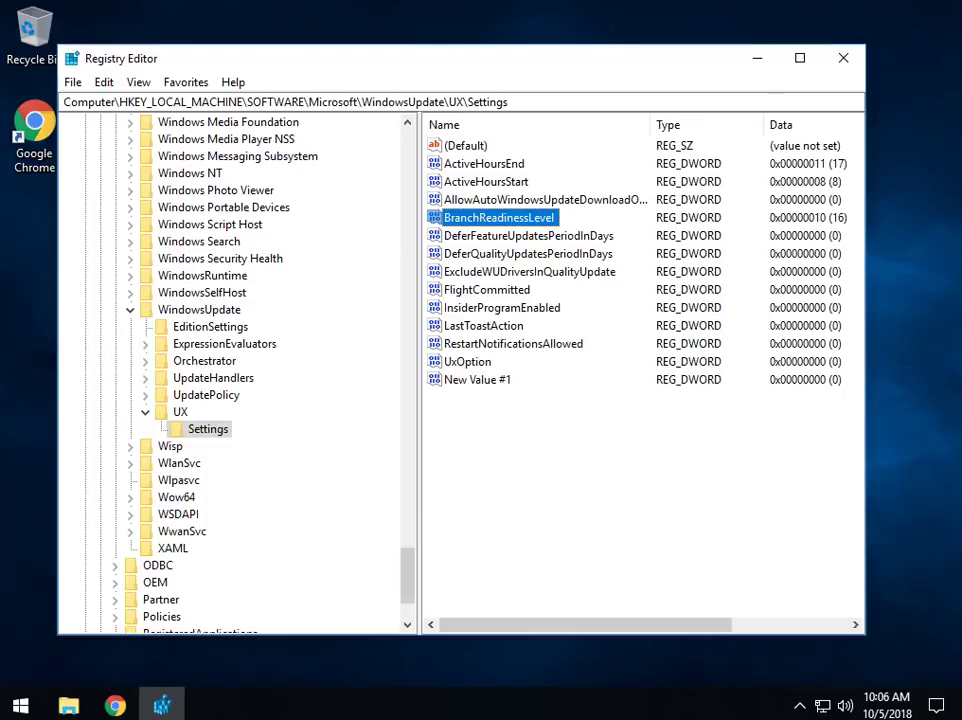
Step: Examine the DeferFeatureUpdatesPeriodInDays and DeferQualityUpdatesPeriodInDays values and the options for adding new entries to the Settings key
click(529, 236)
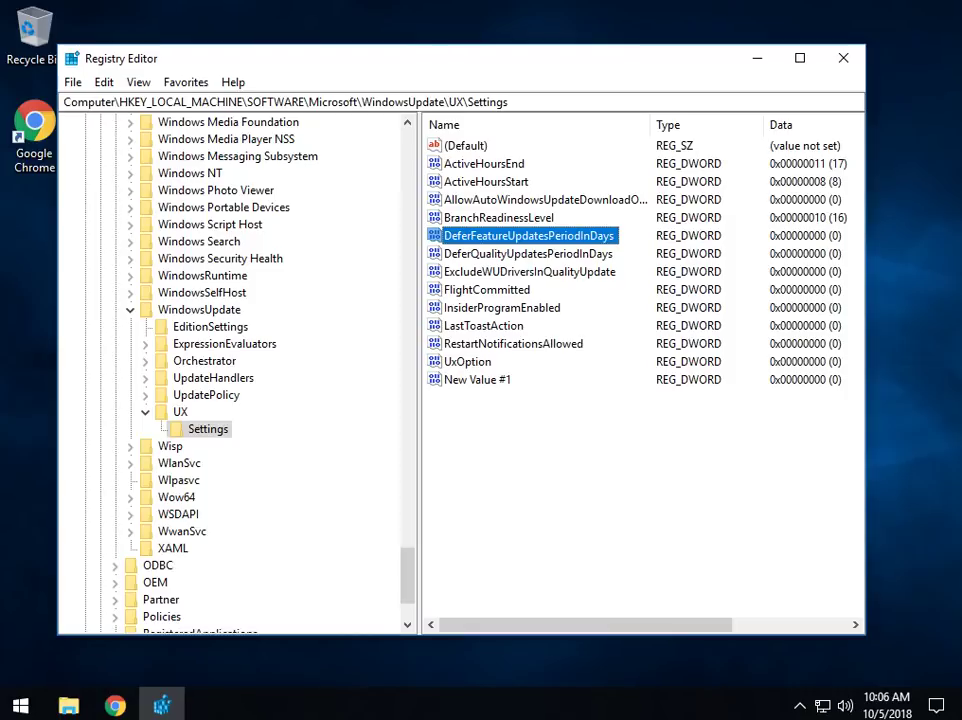
click(528, 254)
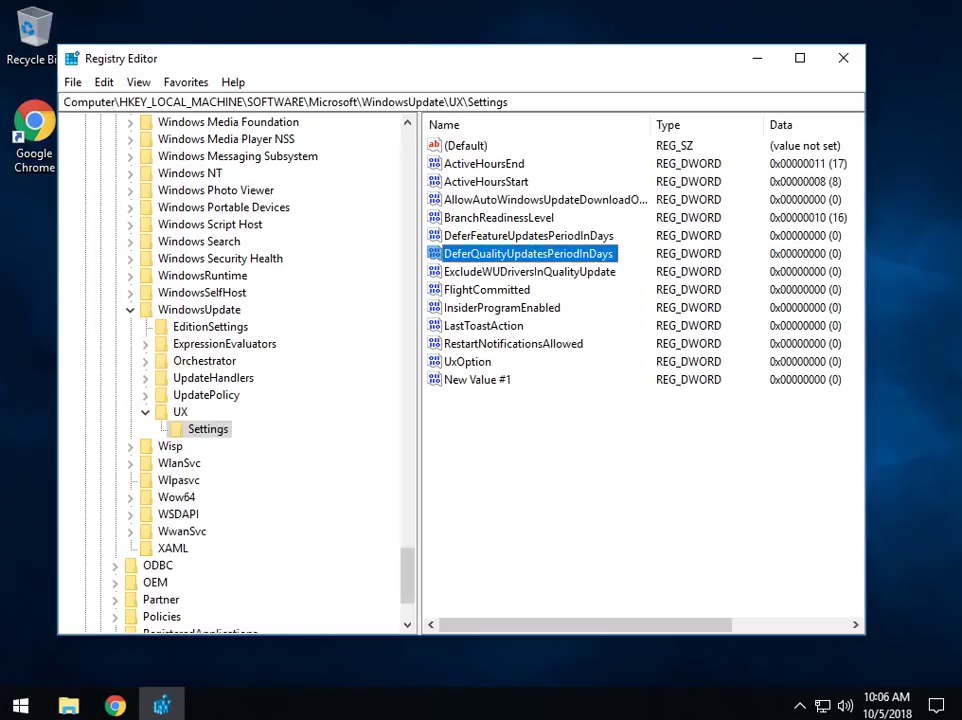
click(208, 429)
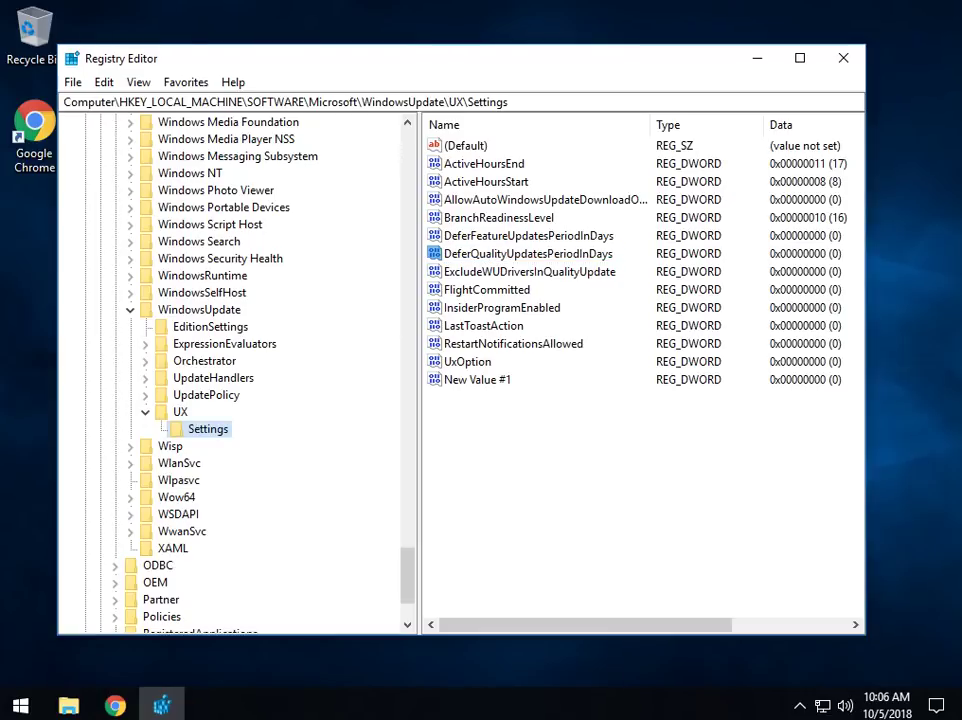
right_click(208, 429)
mouse_move(300, 460)
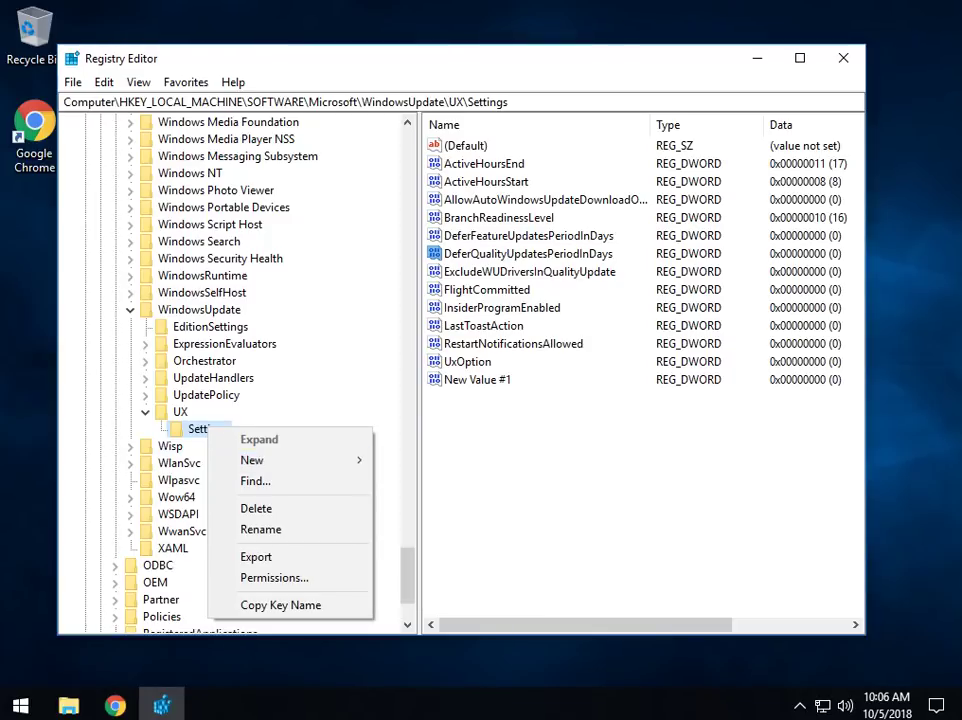
click(528, 235)
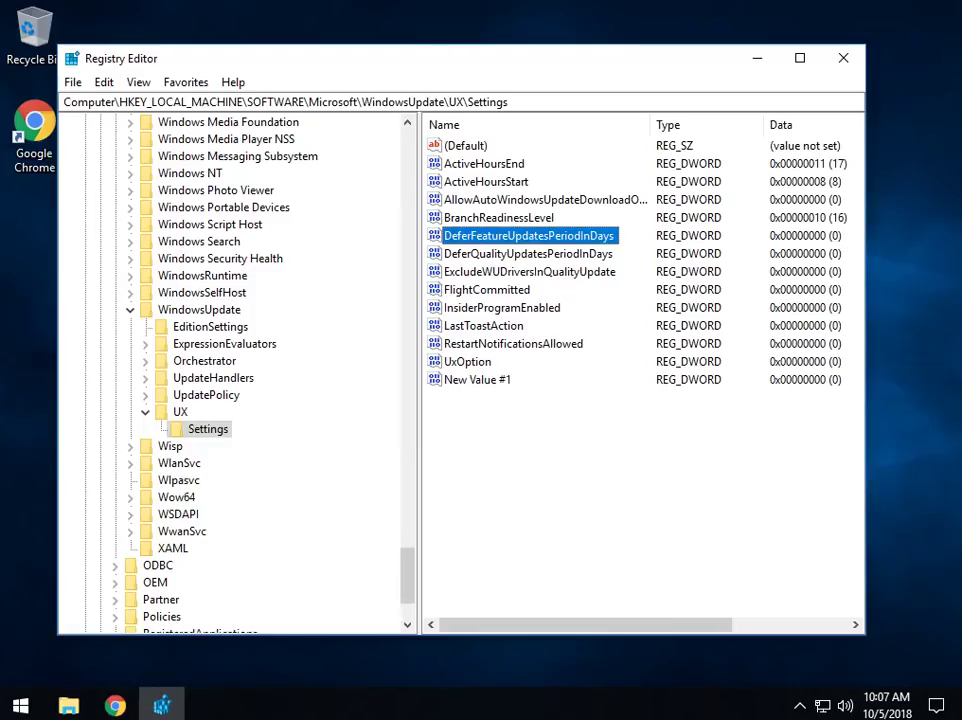
right_click(524, 236)
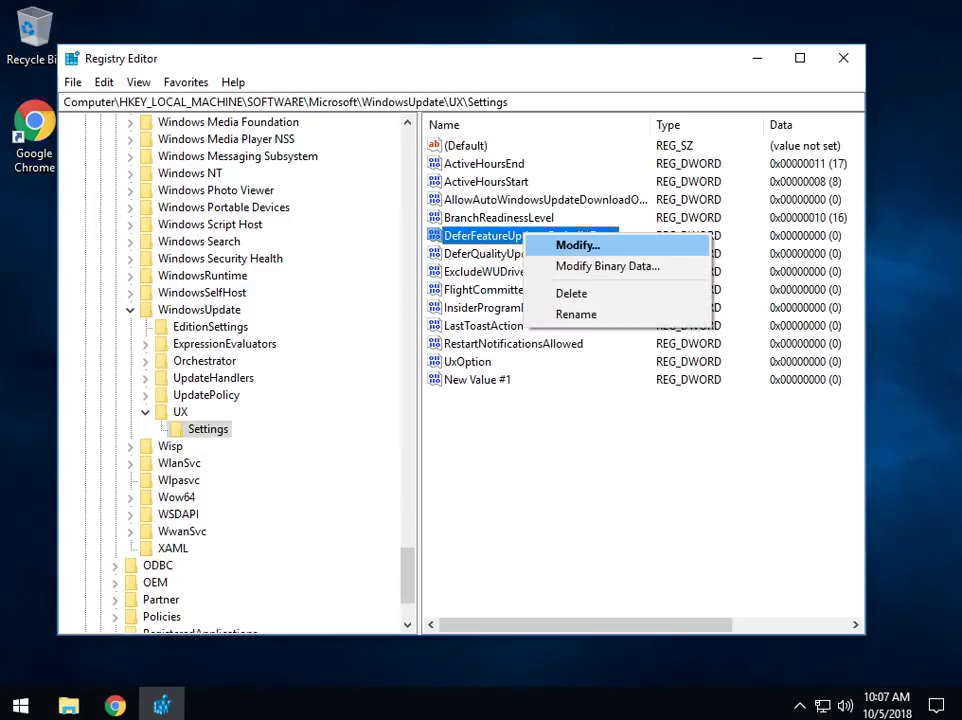
key(Escape)
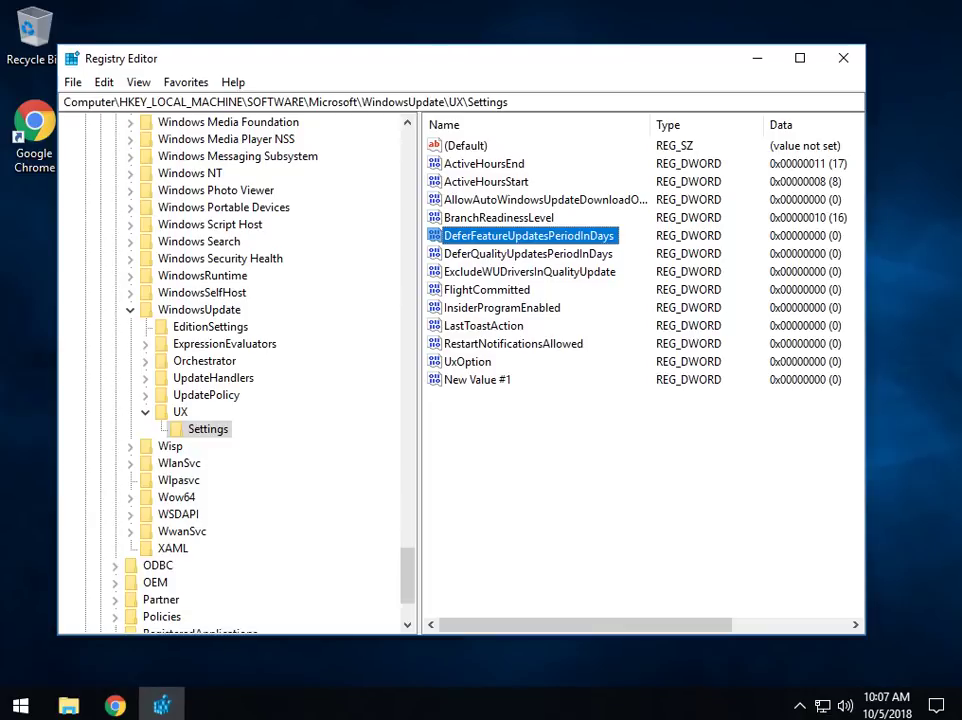
click(526, 254)
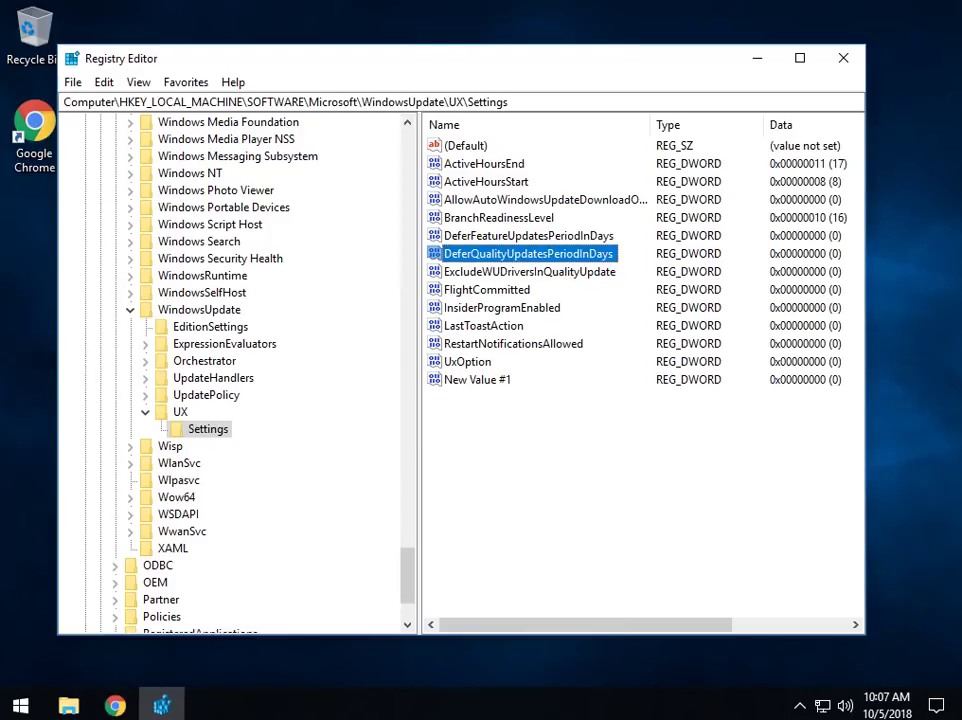
click(528, 236)
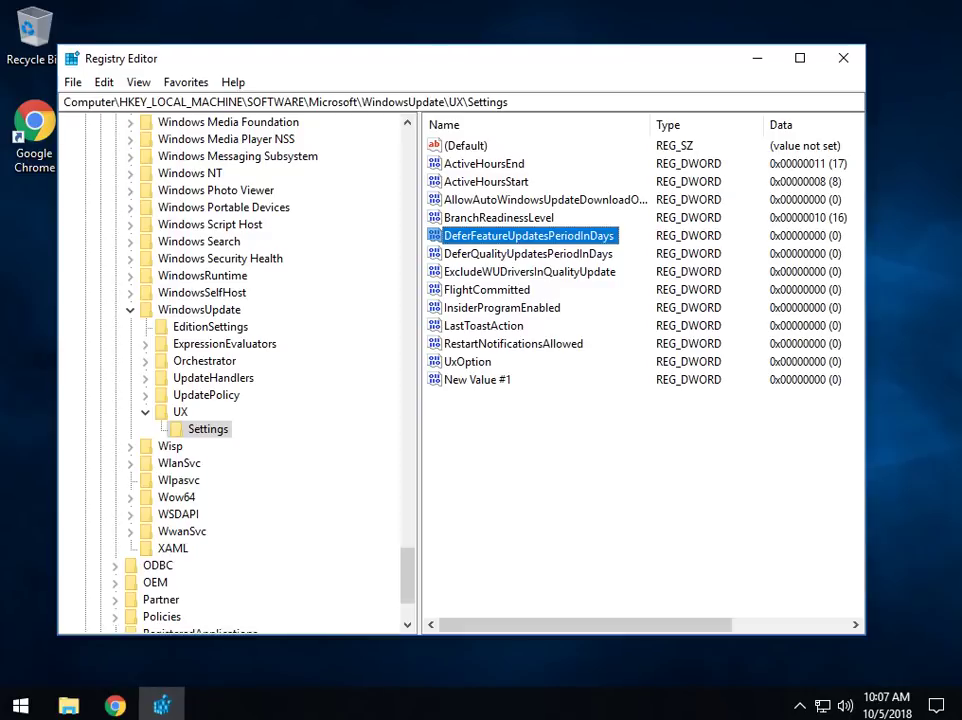
click(528, 254)
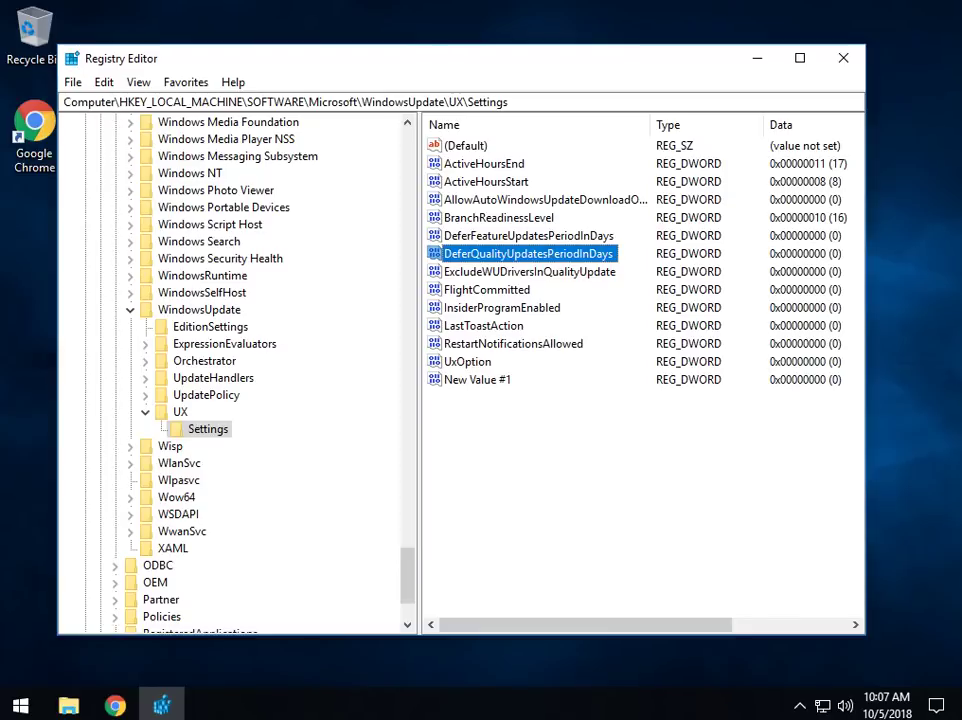
Step: Set the DeferFeatureUpdatesPeriodInDays value to 14 using the decimal base
click(528, 236)
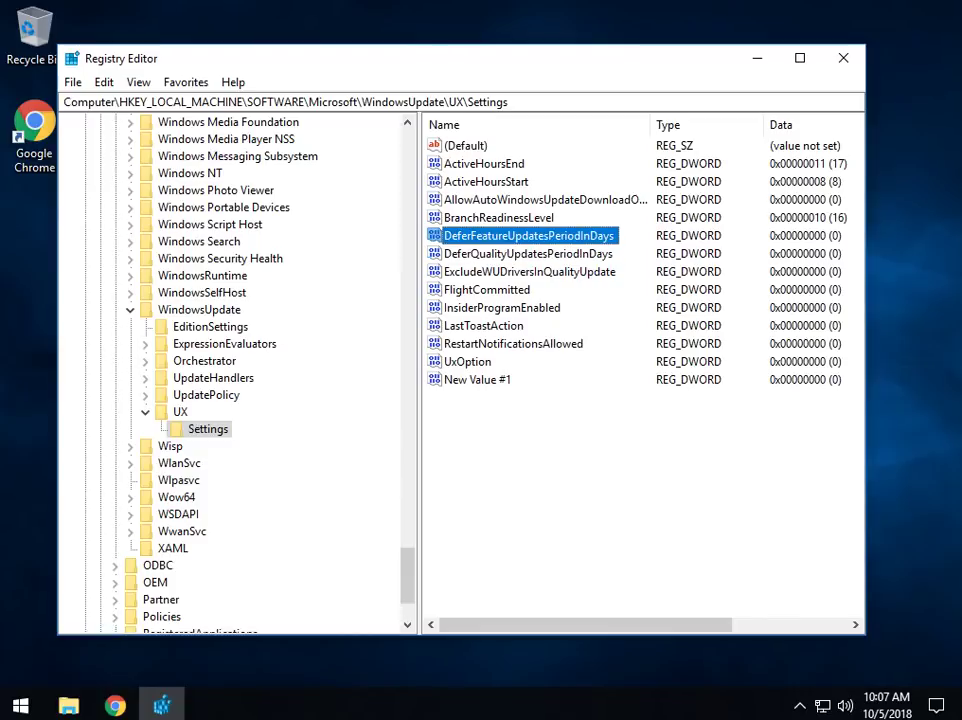
right_click(568, 239)
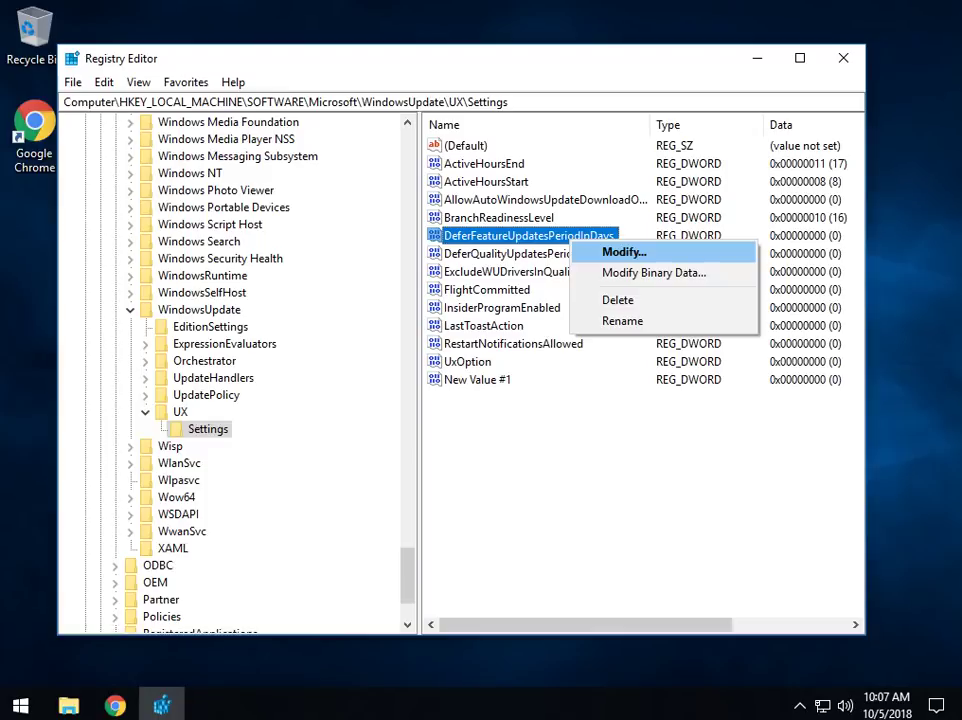
key(Return)
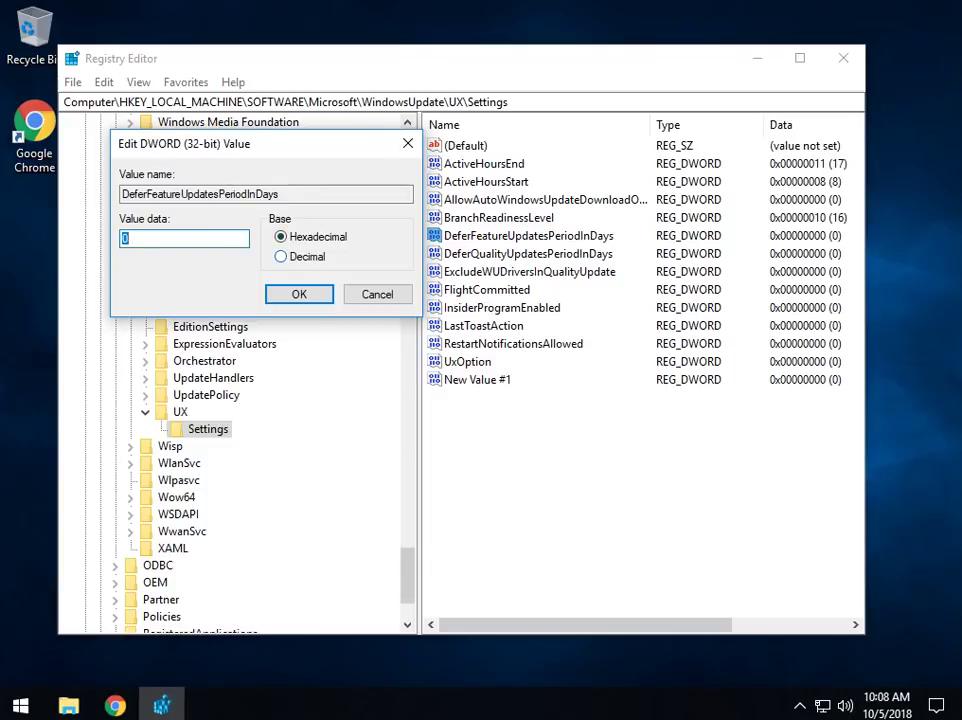
key(Tab)
key(Down)
click(132, 239)
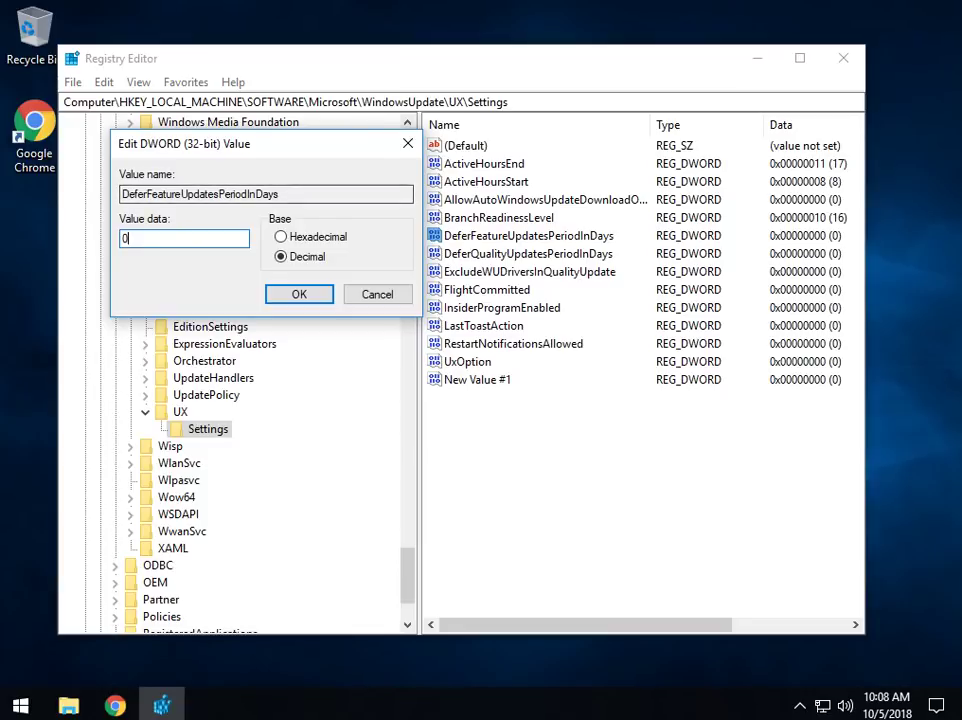
key(ctrl+a)
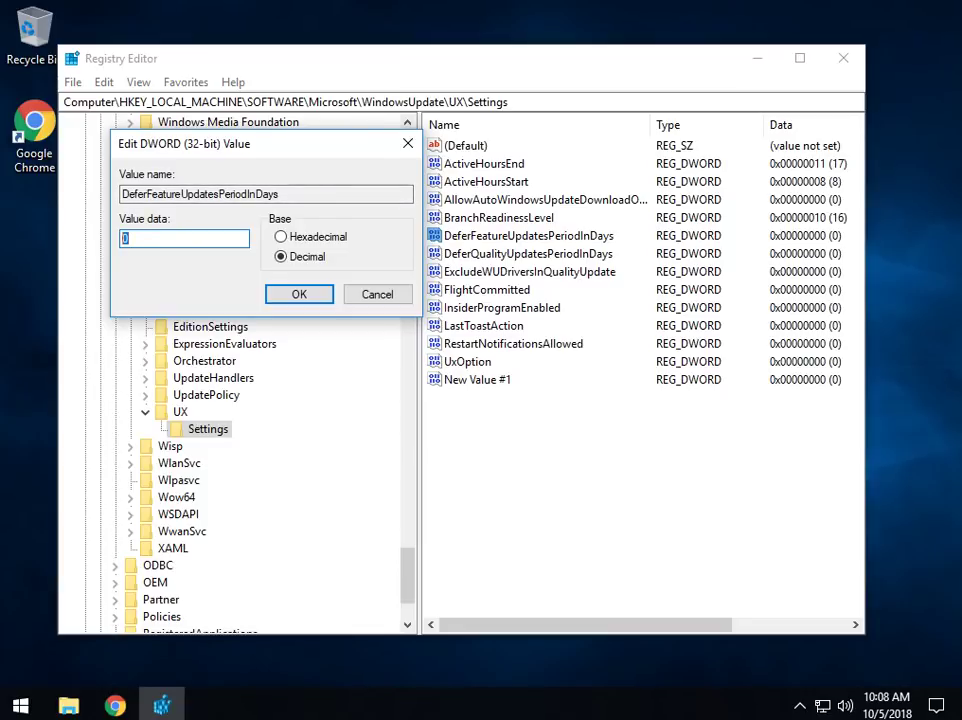
text(14)
key(ctrl+a)
key(End)
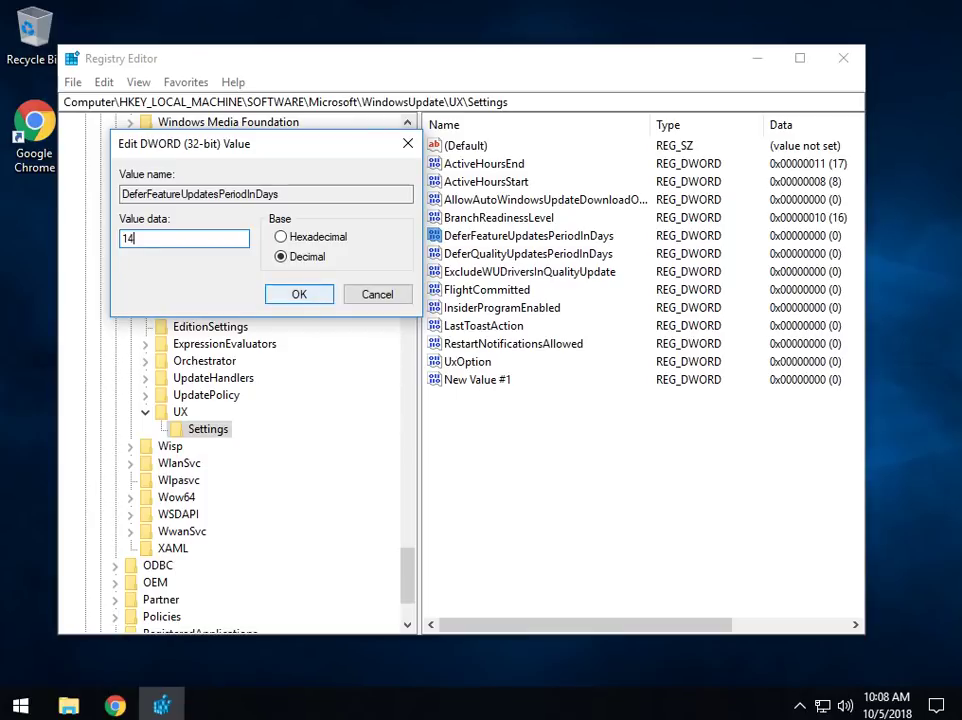
key(Return)
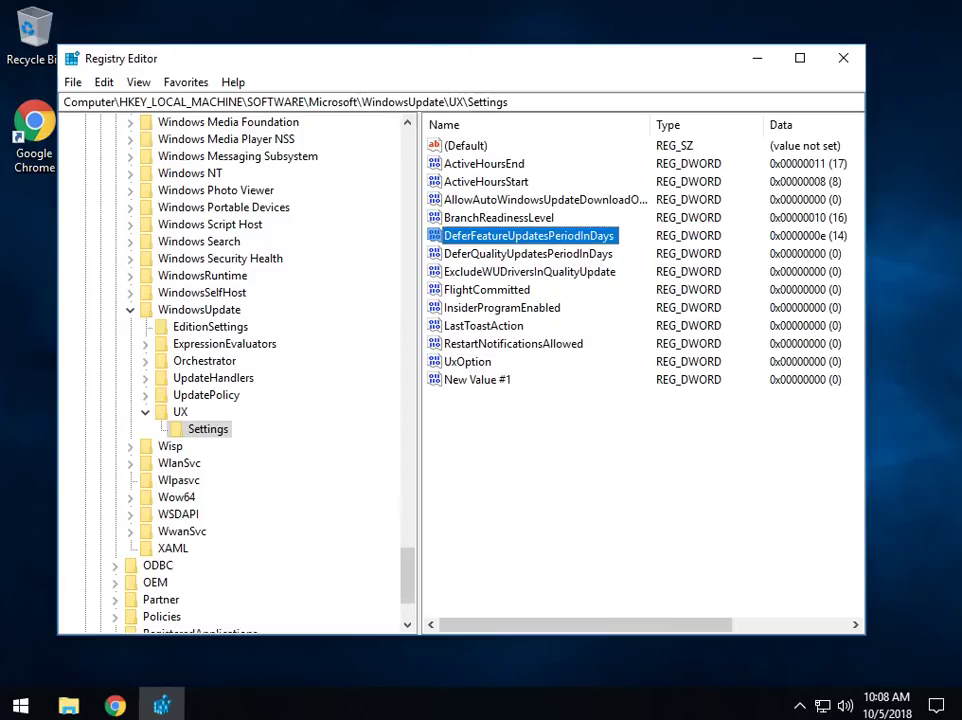
Step: Collapse the expanded registry keys from WindowsUpdate up to HKEY_LOCAL_MACHINE, leaving HKEY_LOCAL_MACHINE selected
click(130, 309)
scroll(230, 370, up, 20)
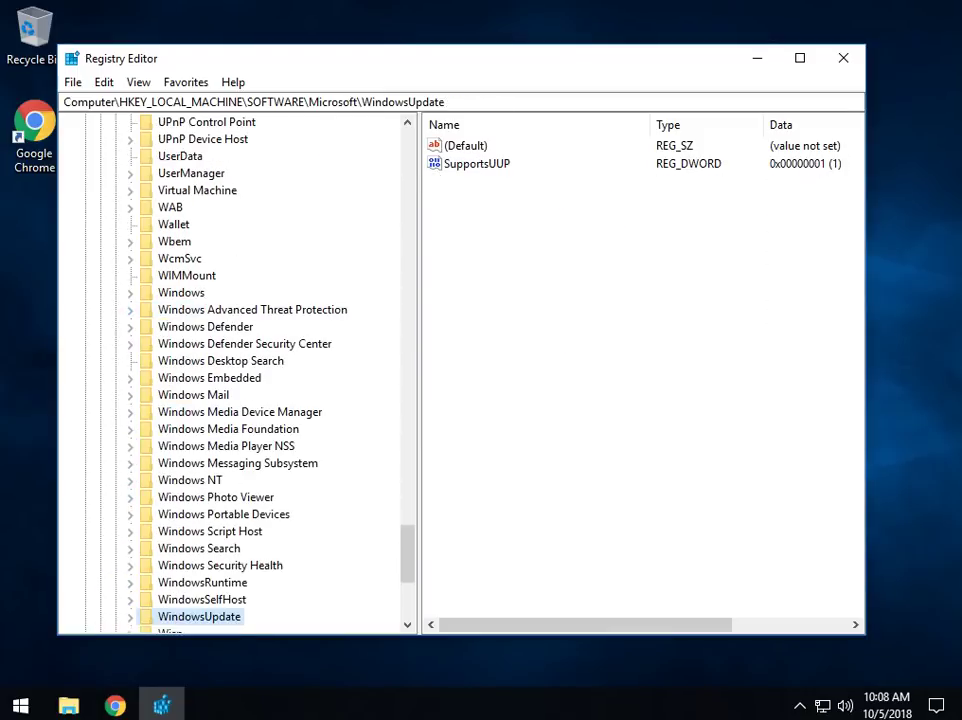
scroll(230, 370, up, 20)
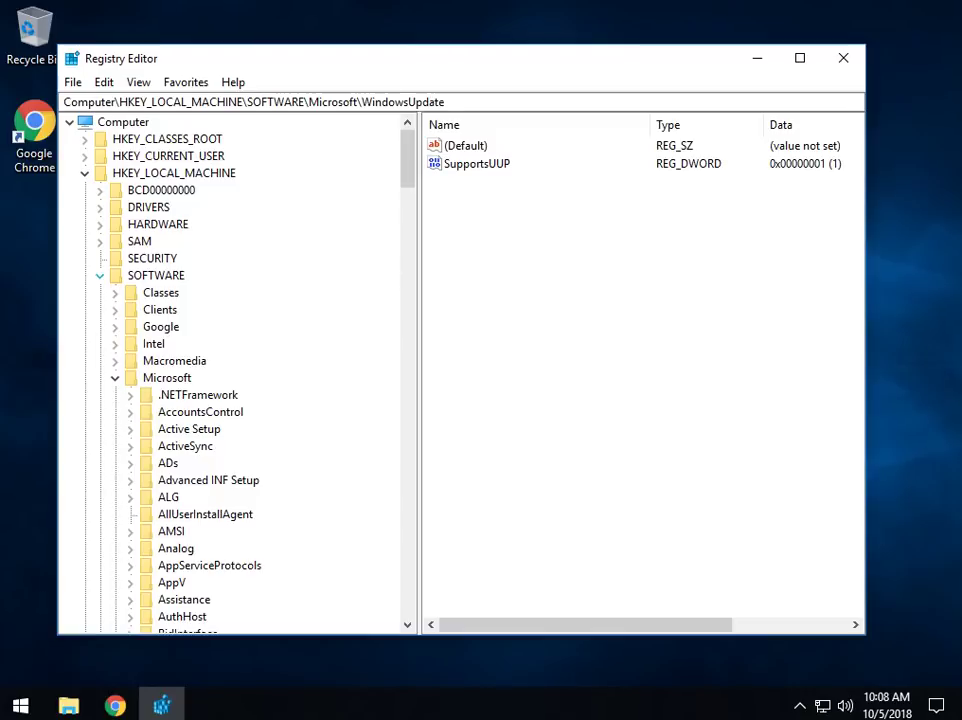
click(100, 275)
key(Left)
key(Left)
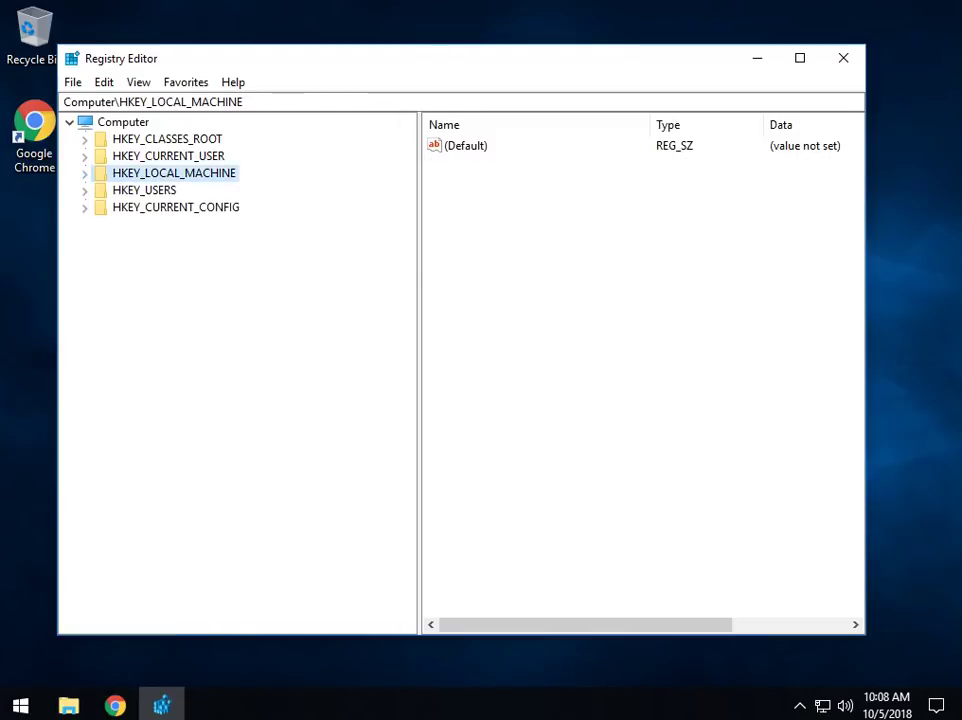
Step: Export the HKEY_LOCAL_MACHINE branch to the Documents folder as a registration file named 10-5-18
drag(423, 65, 457, 86)
click(106, 103)
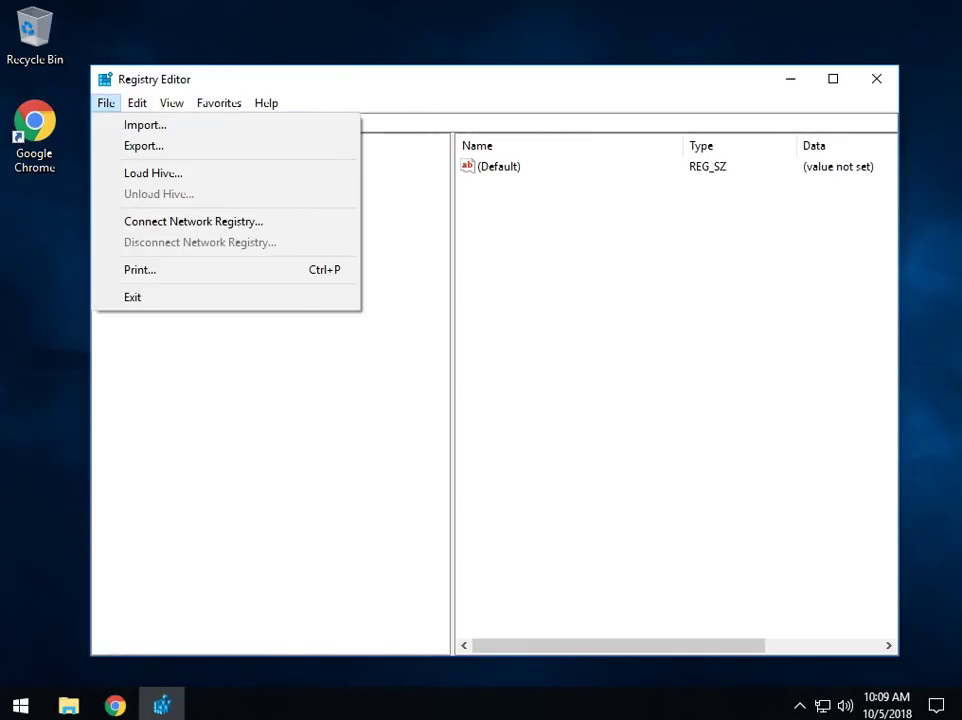
click(143, 146)
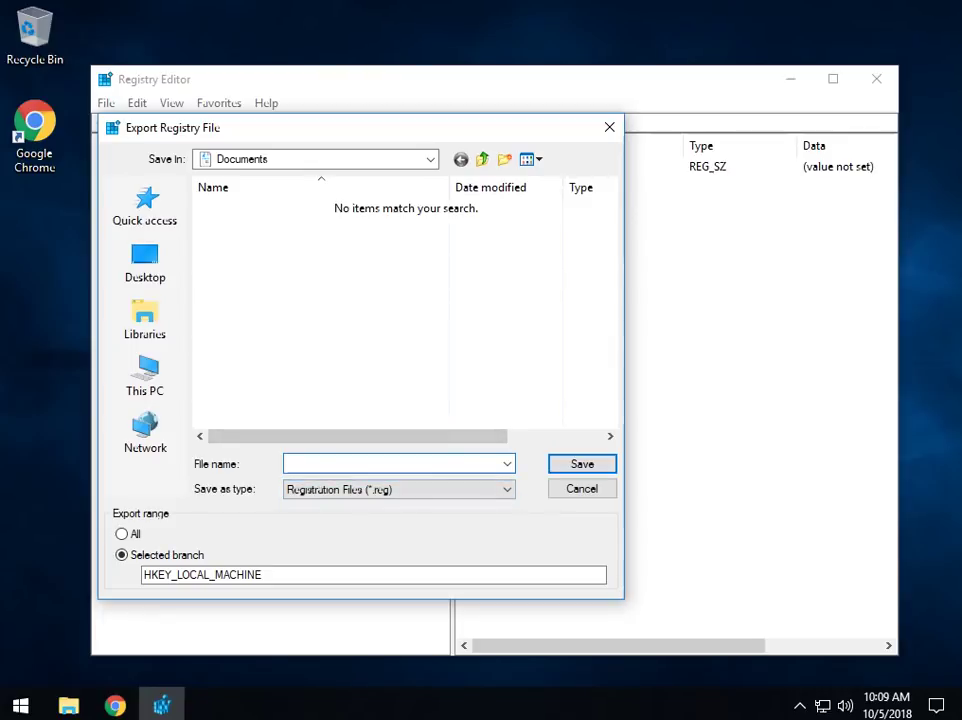
text(q)
key(BackSpace)
text(10)
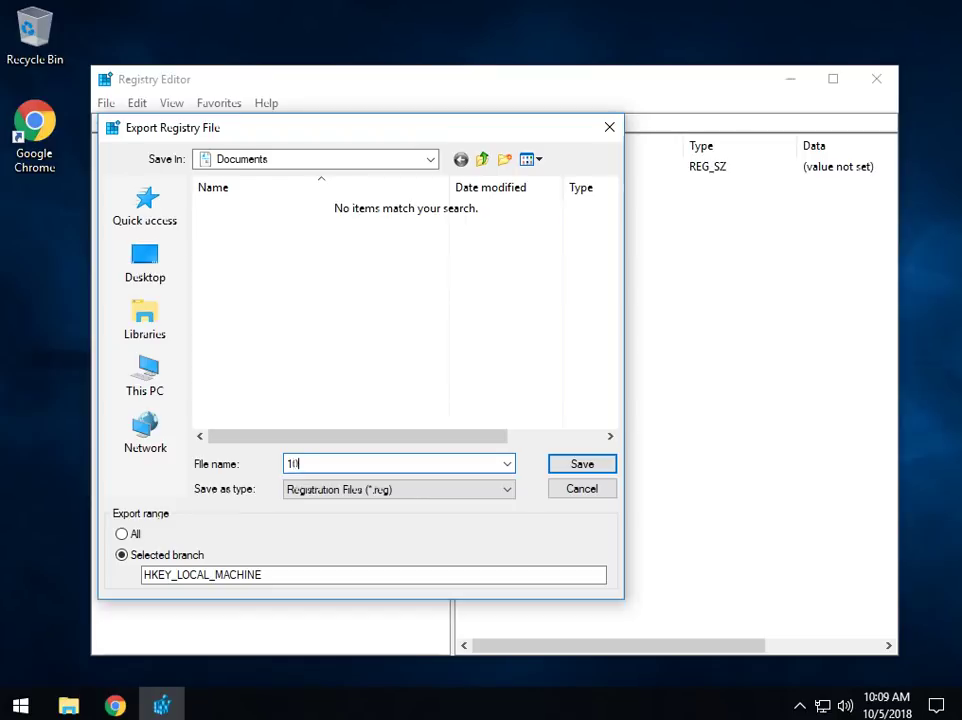
text(-5-18)
key(Tab)
key(shift+Tab)
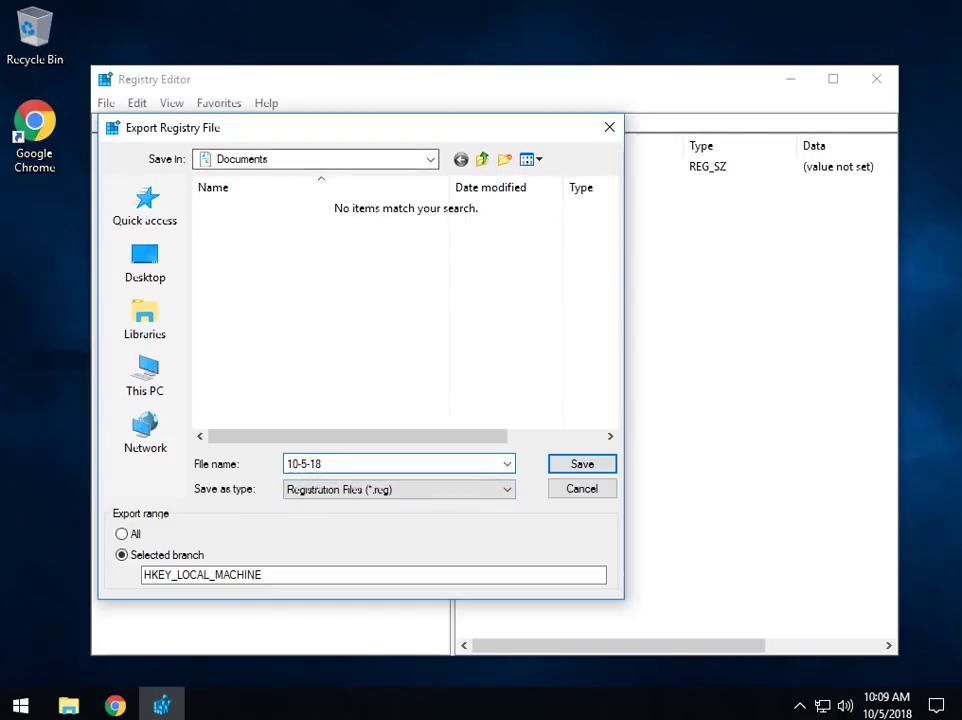
key(Return)
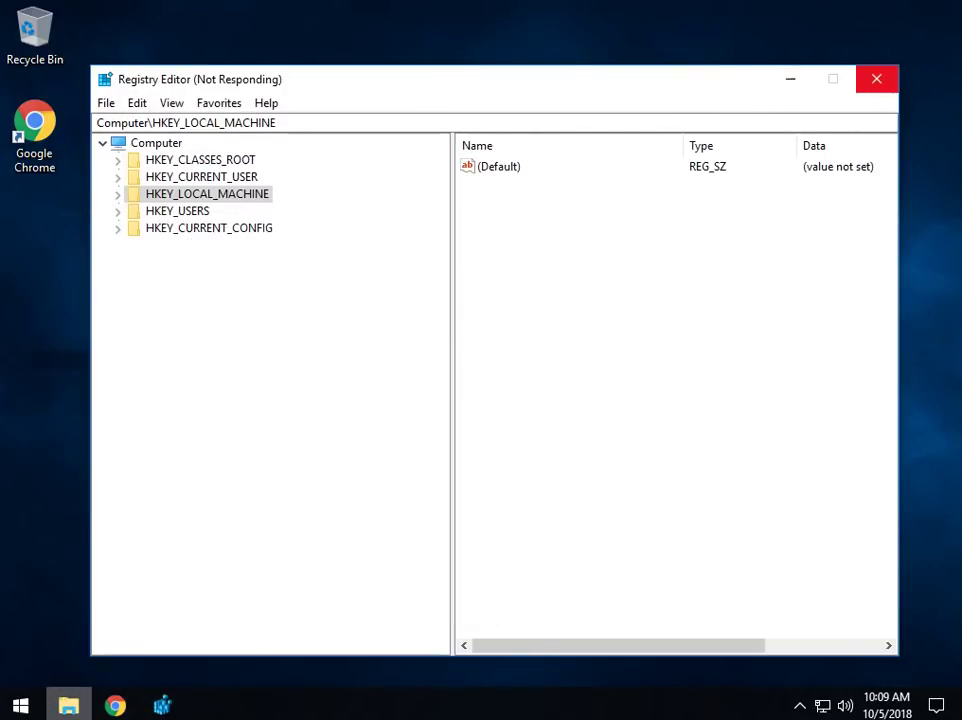
Step: Switch to File Explorer, check the exported 10-5-18 registration file in the Documents folder, and close the window
mouse_move(68, 706)
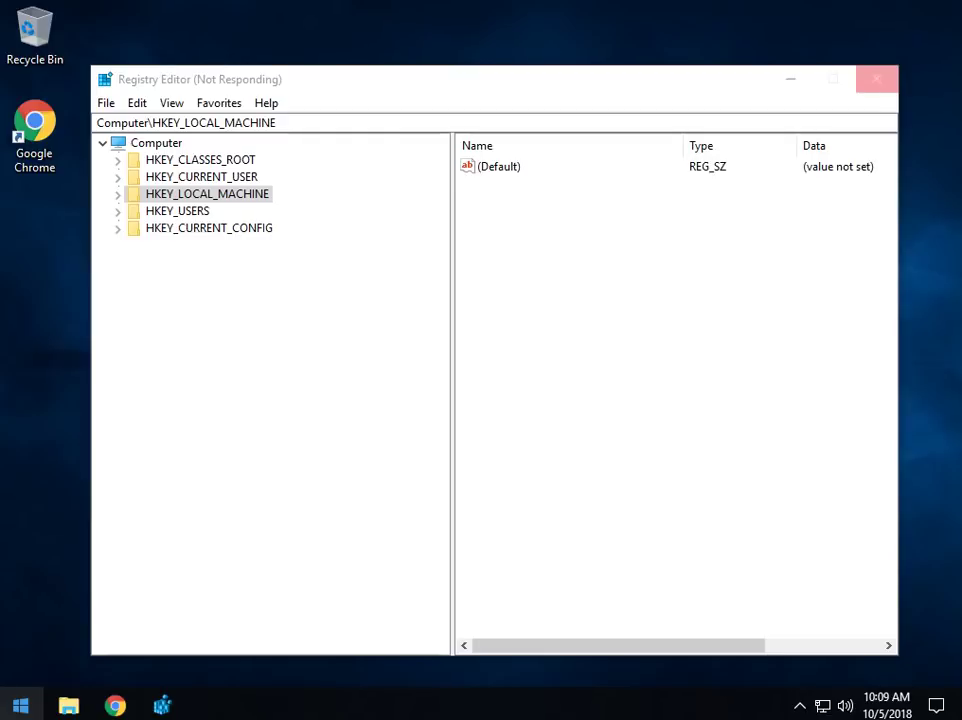
click(68, 706)
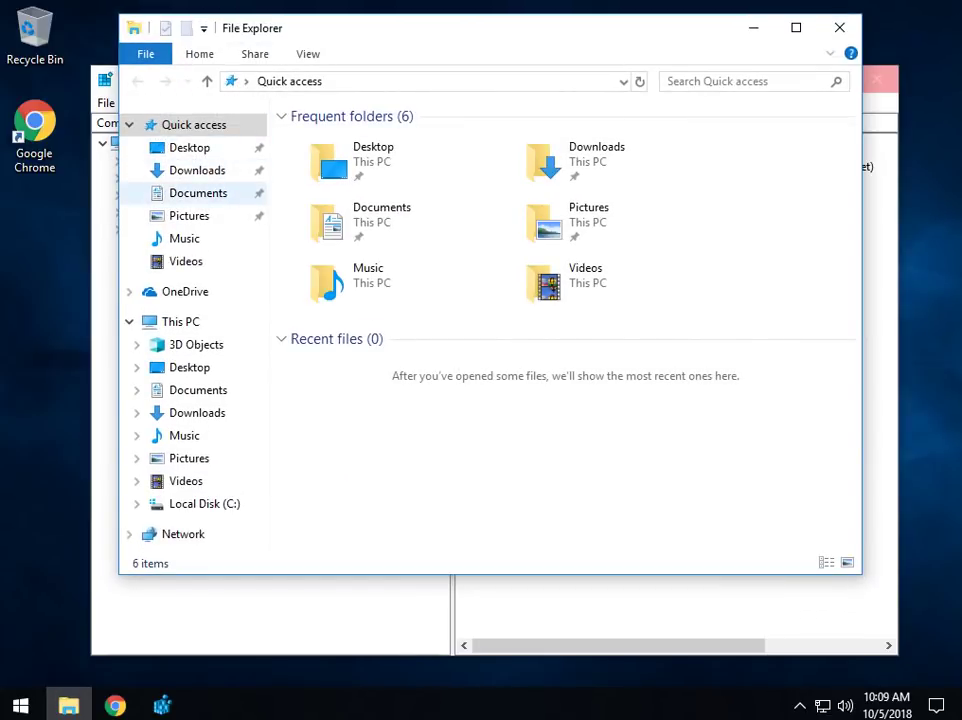
click(197, 170)
click(198, 193)
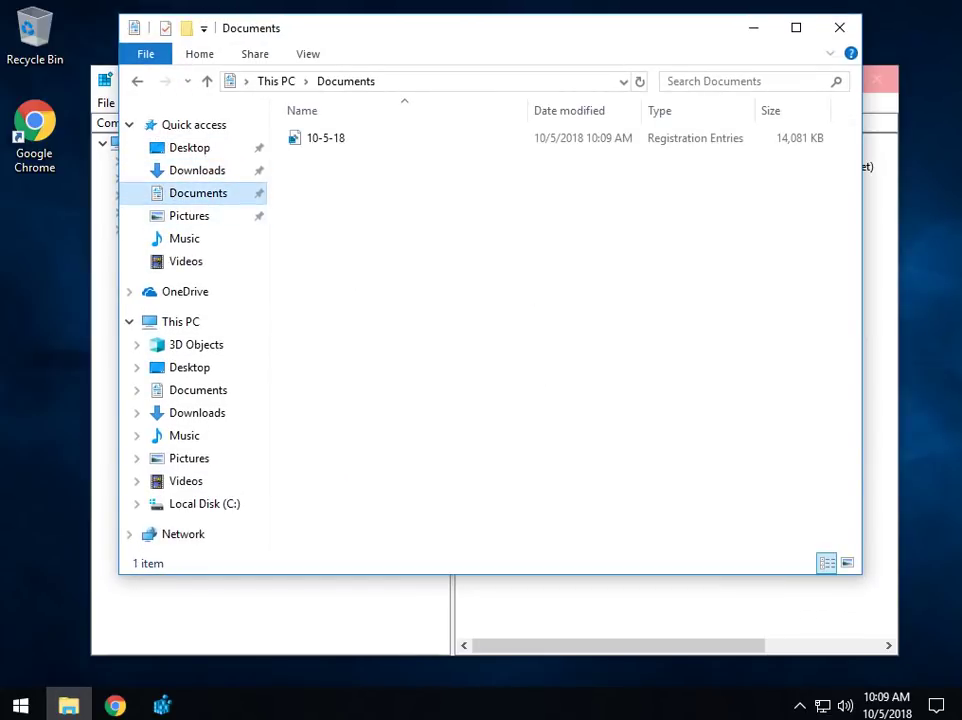
click(326, 138)
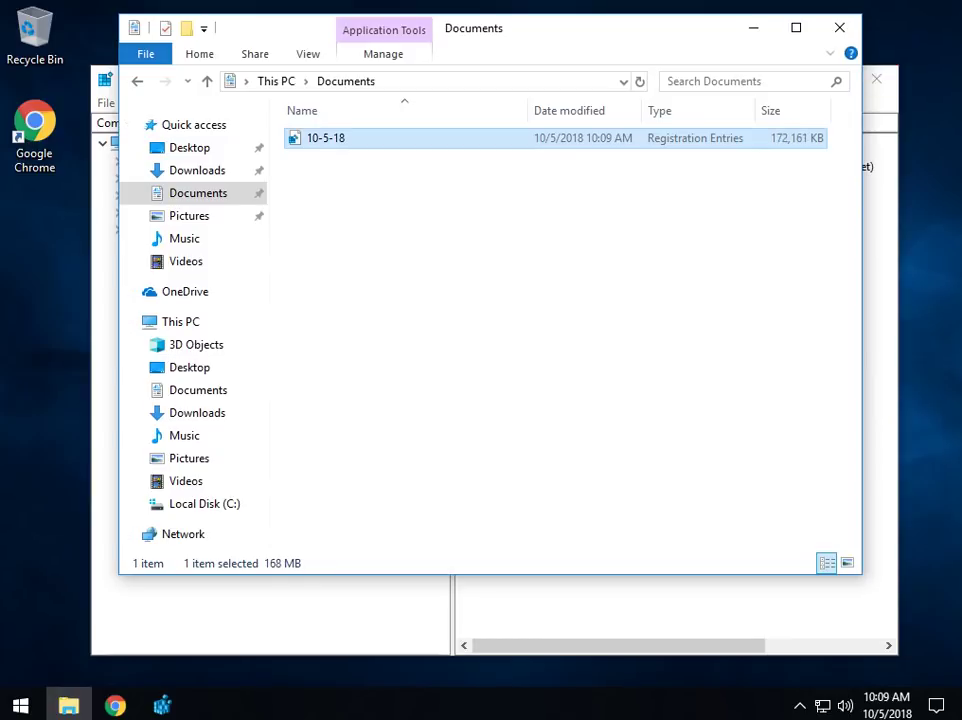
click(839, 27)
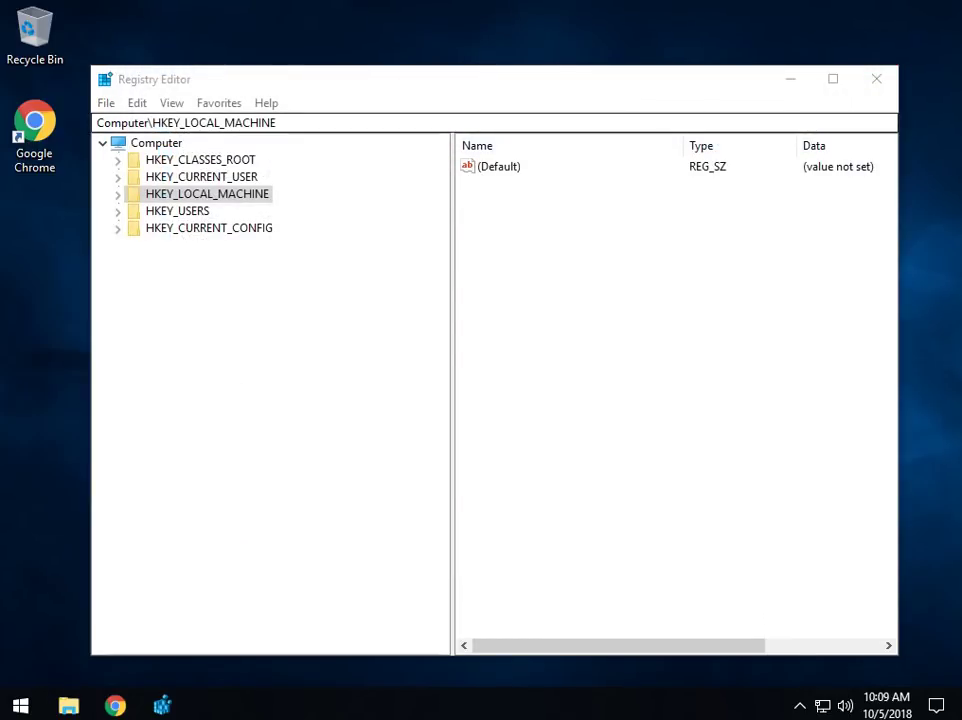
Step: Import the registry backup file 10-5-18.reg from the Documents folder
key(alt+f)
key(i)
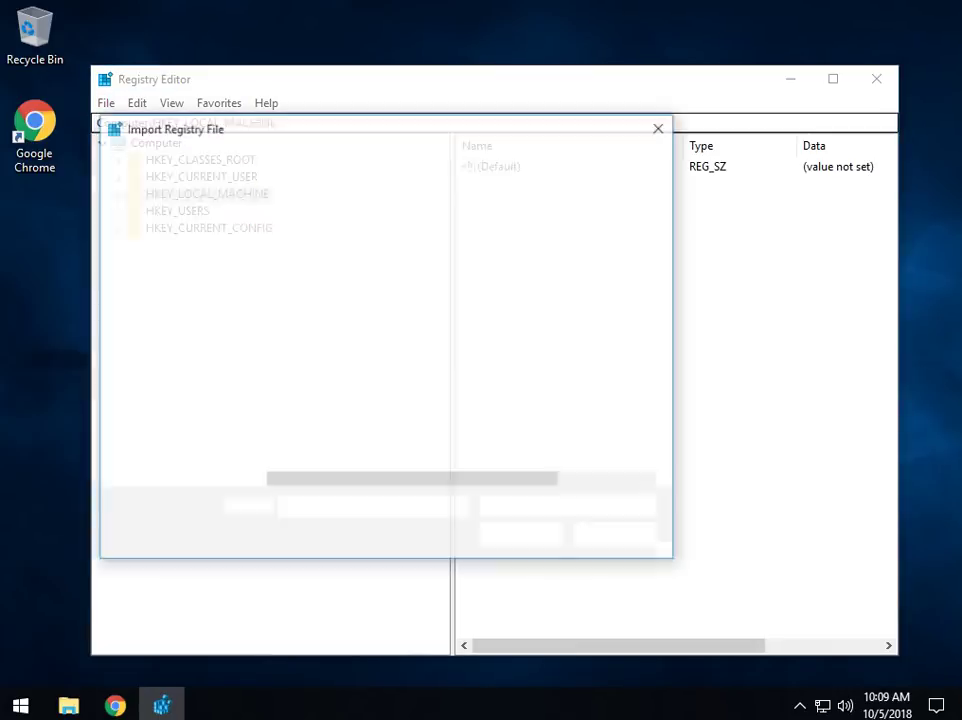
click(304, 244)
key(Return)
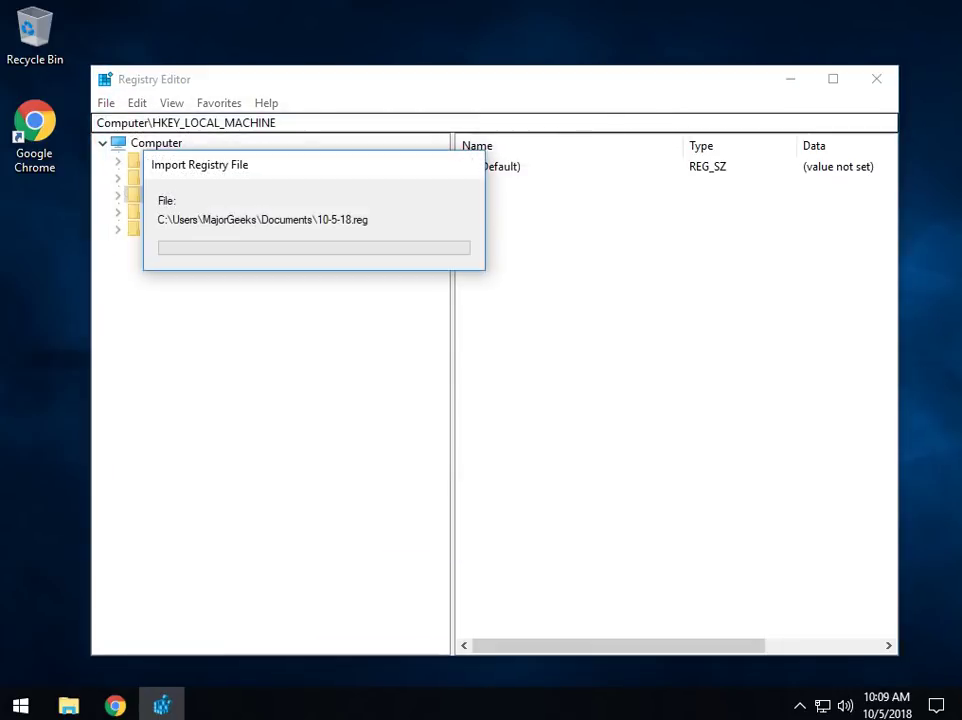